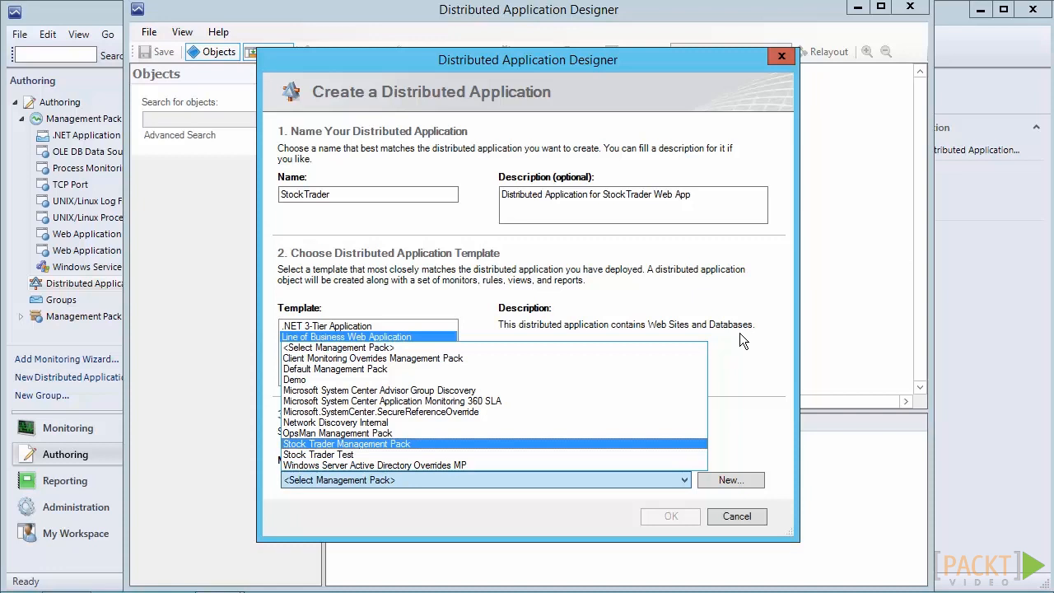
Choose Stock Trader Management Pack as the save location and create the StockTrader distributed application
click(348, 444)
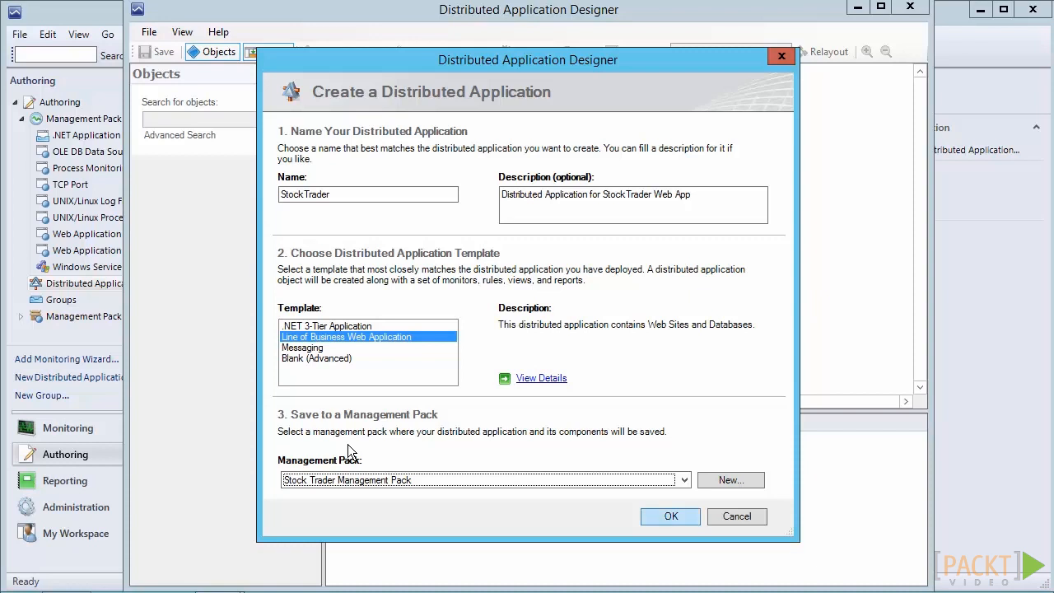
key(Return)
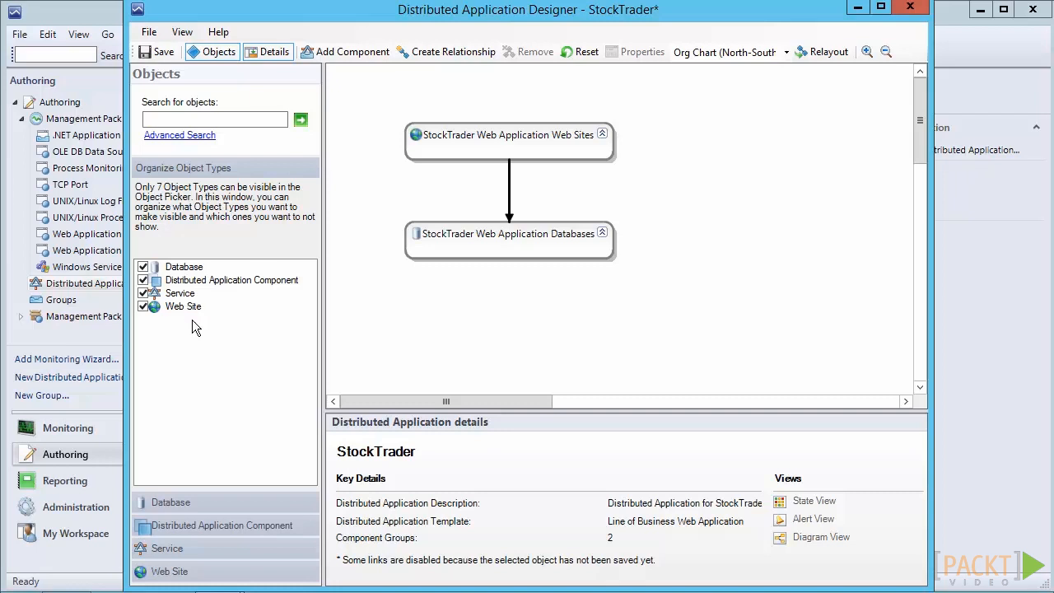
Add the StockTraderWebAppRepository database to the StockTrader Web Application Databases component group
click(175, 501)
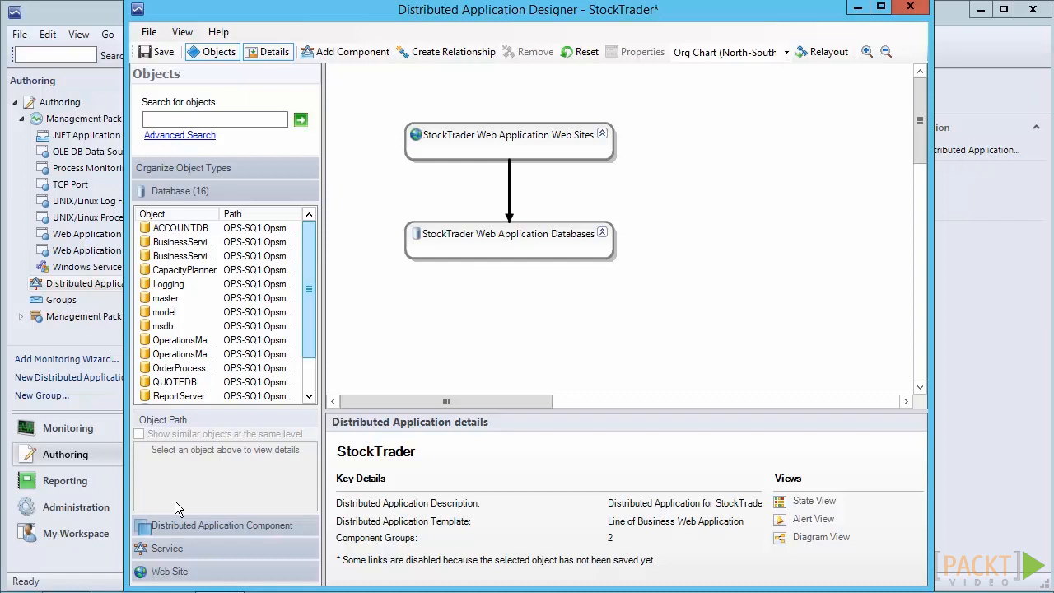
scroll(174, 501, down, 1)
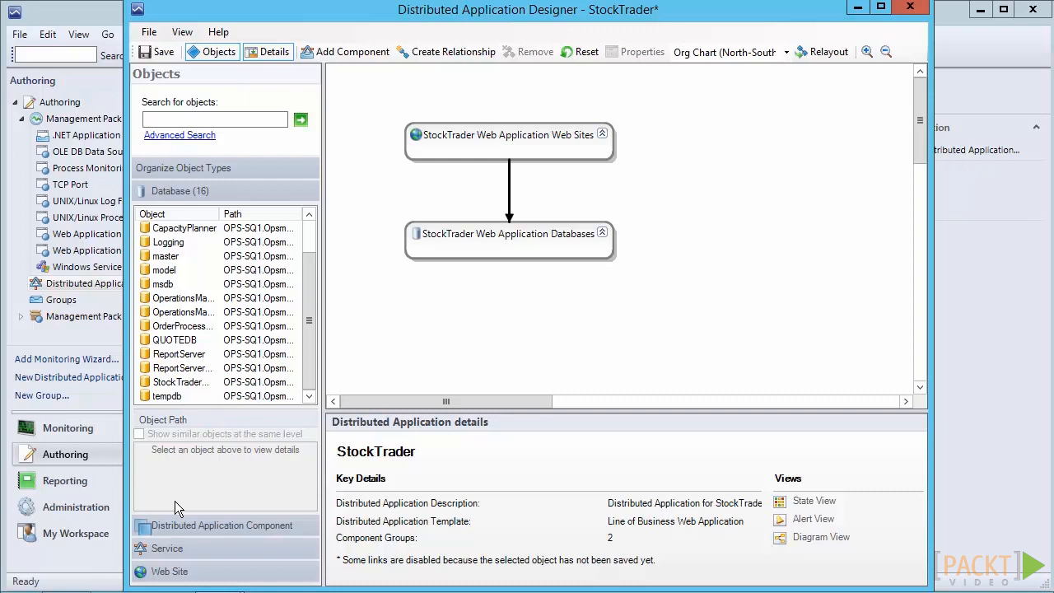
right_click(186, 383)
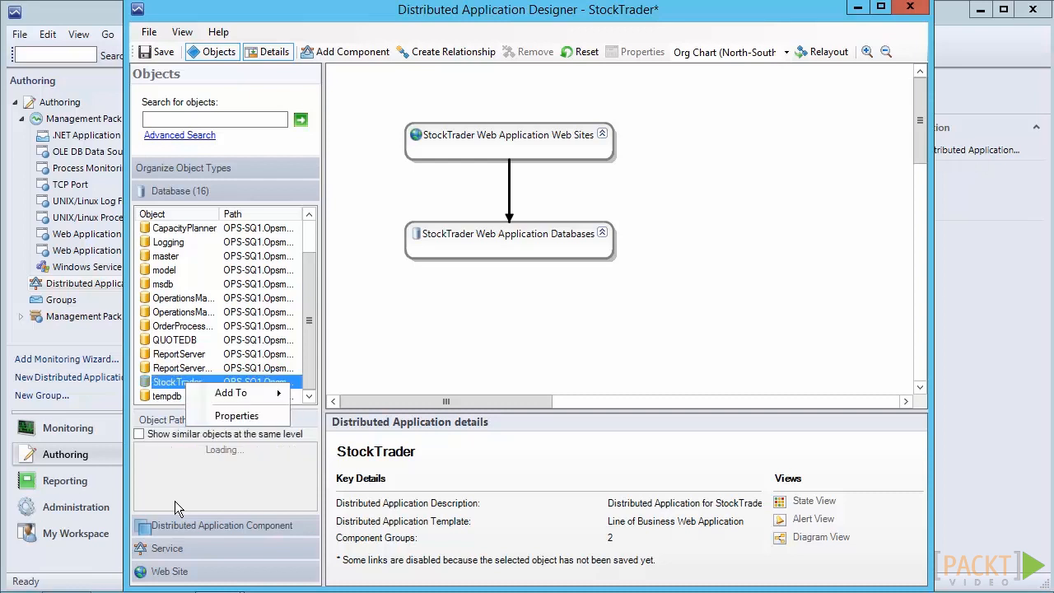
mouse_move(232, 393)
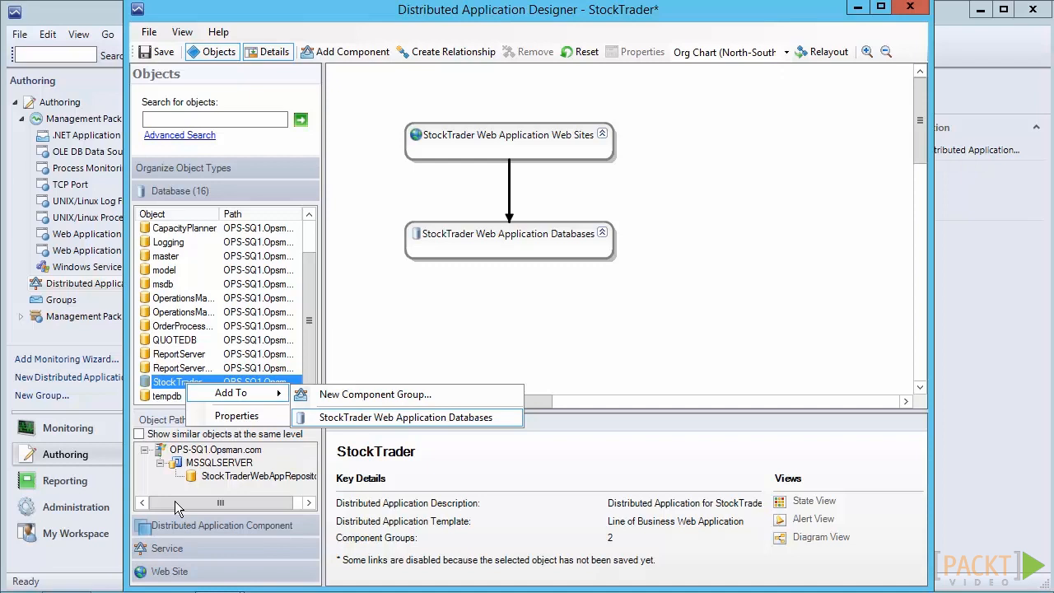
key(Return)
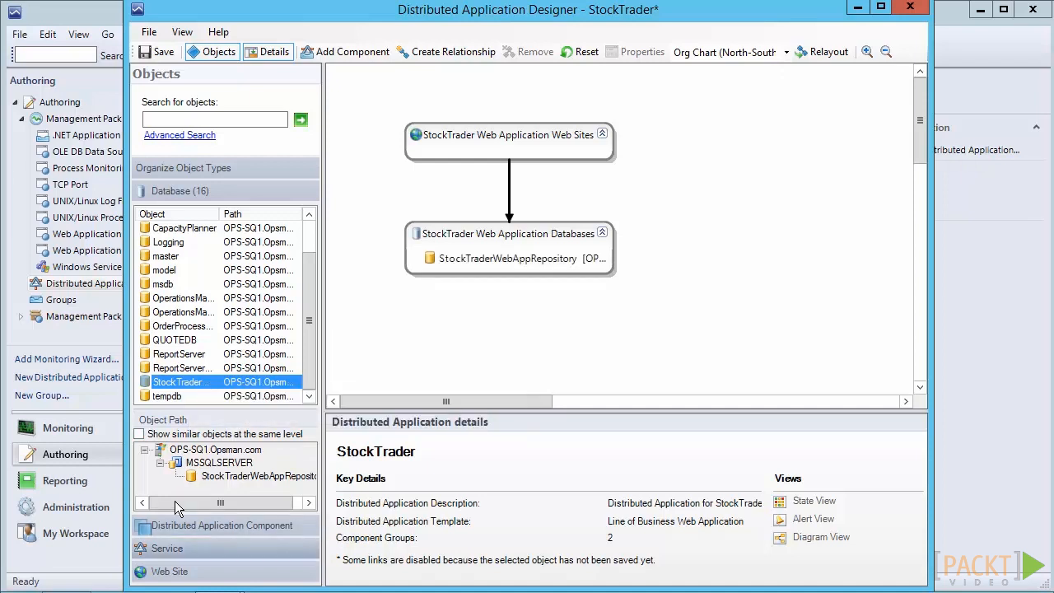
Add the Default Web Site object on OPS-SVR1 to the StockTrader Web Application Web Sites component group
click(169, 571)
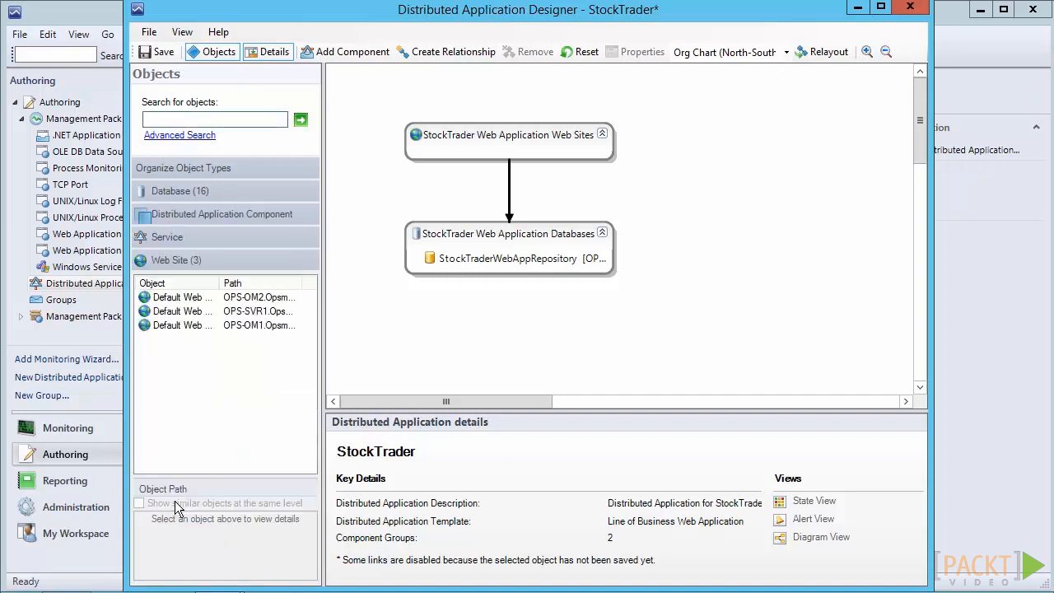
click(234, 312)
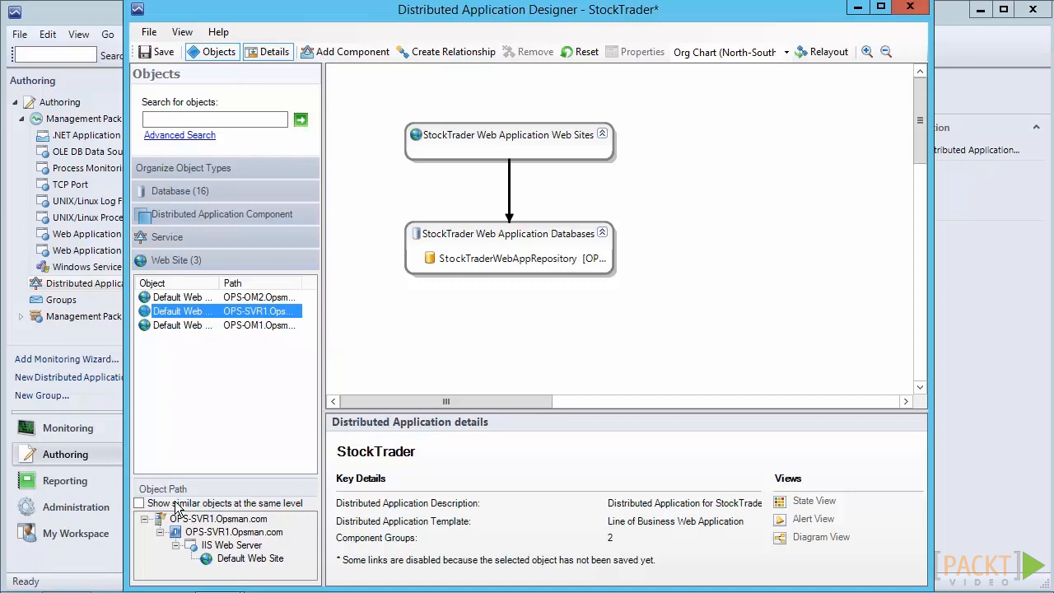
right_click(257, 311)
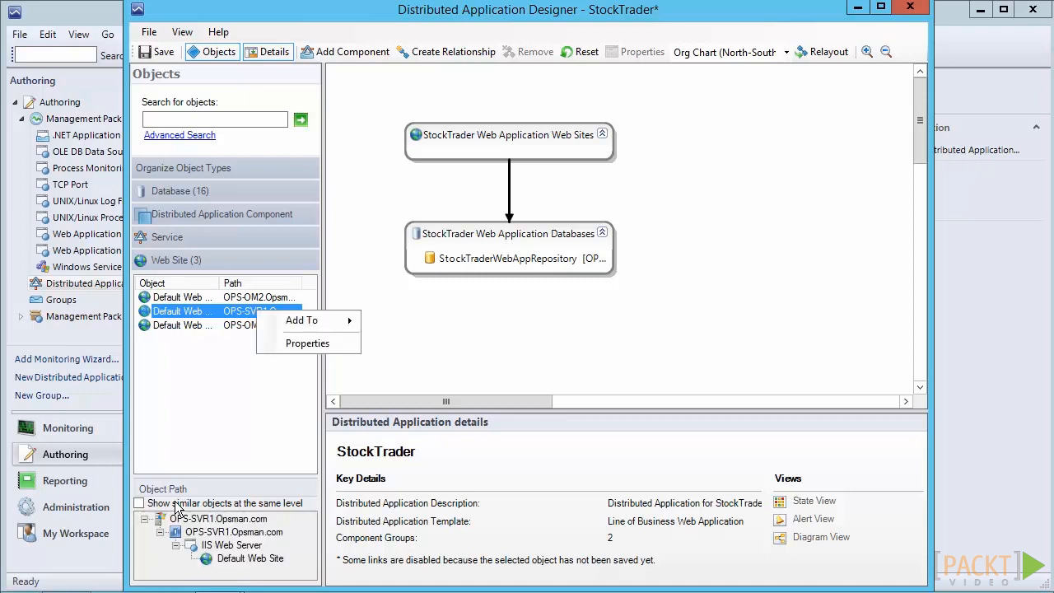
mouse_move(302, 321)
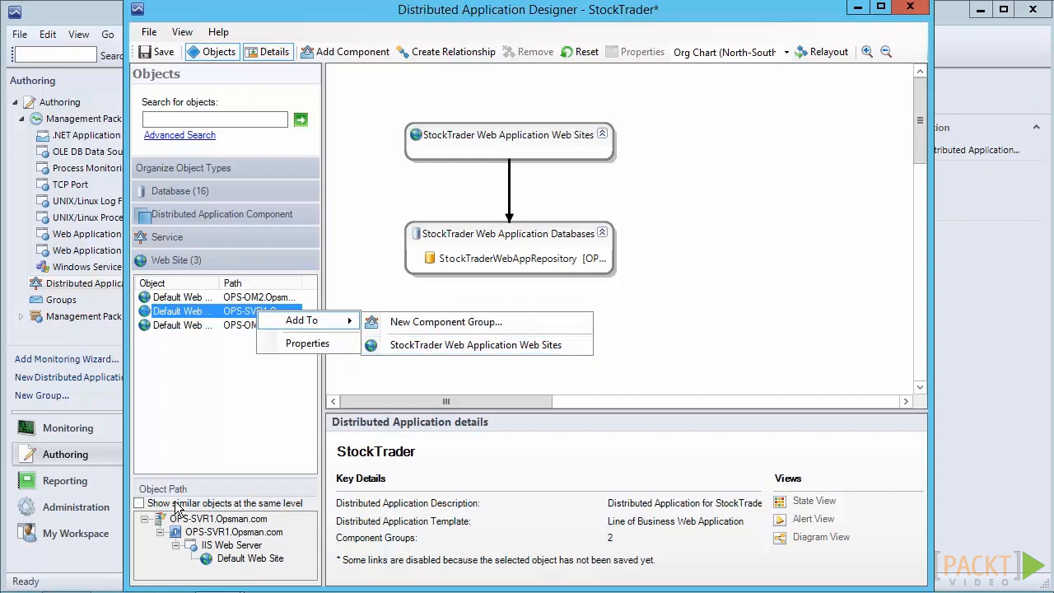
click(467, 345)
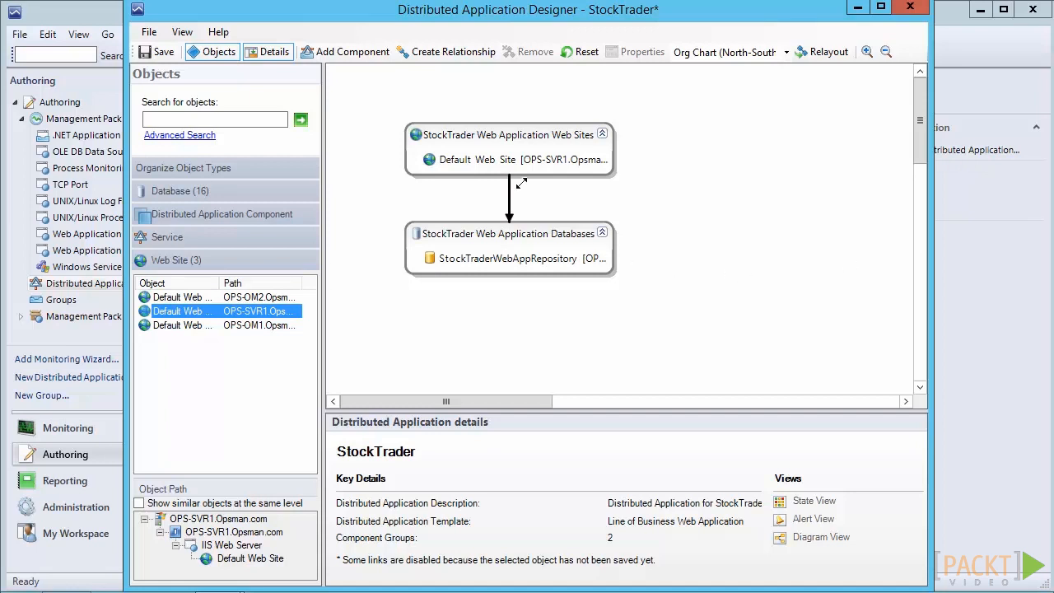
Start a new component group named "Windows Server 2012 R2 Operating System" and limit it to objects of specific types
click(340, 54)
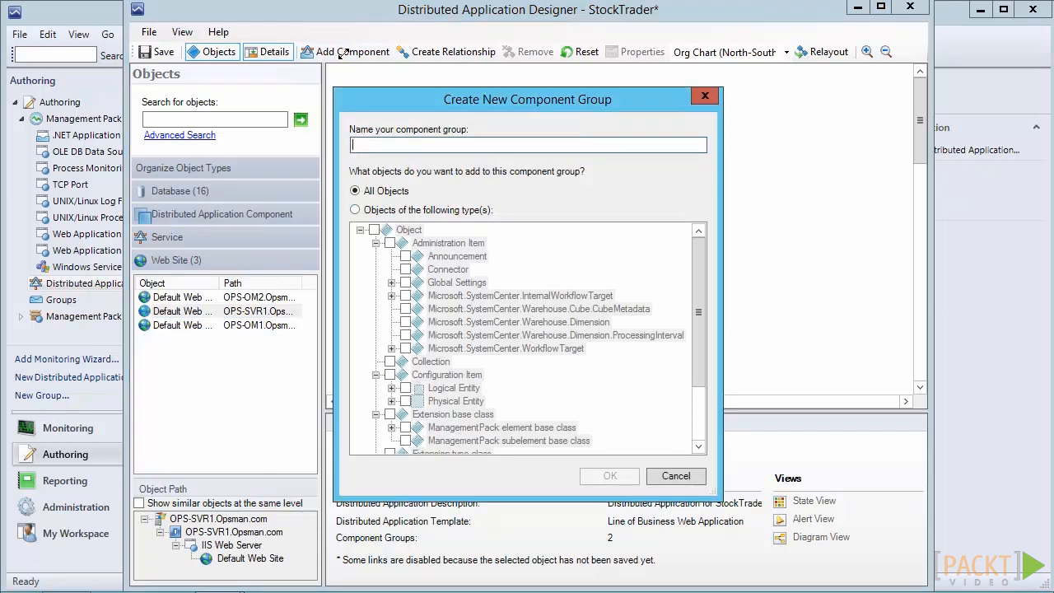
text(Windows Server 2012 R2 Operating System)
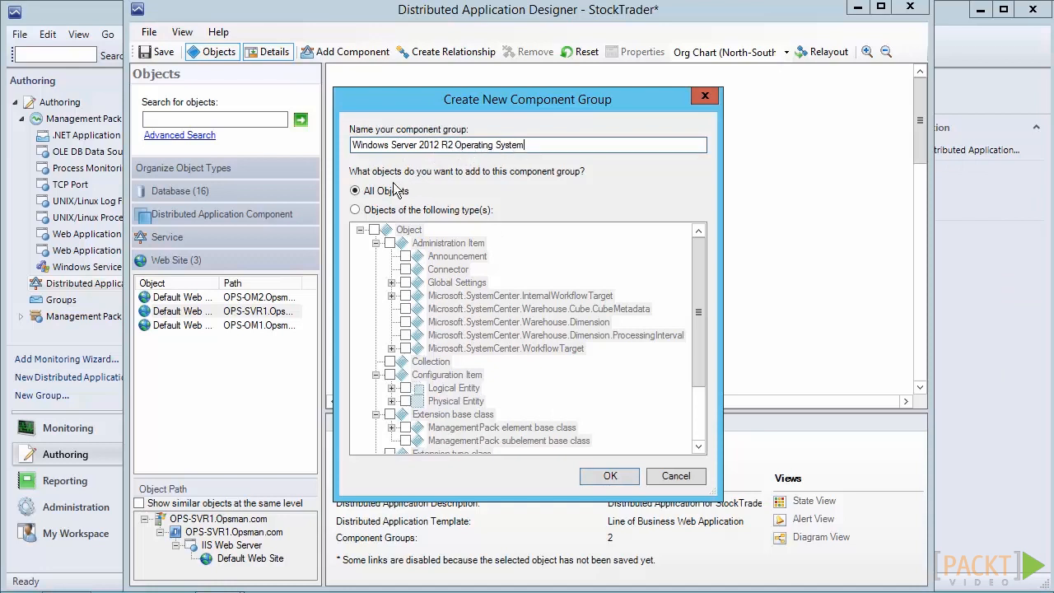
click(356, 211)
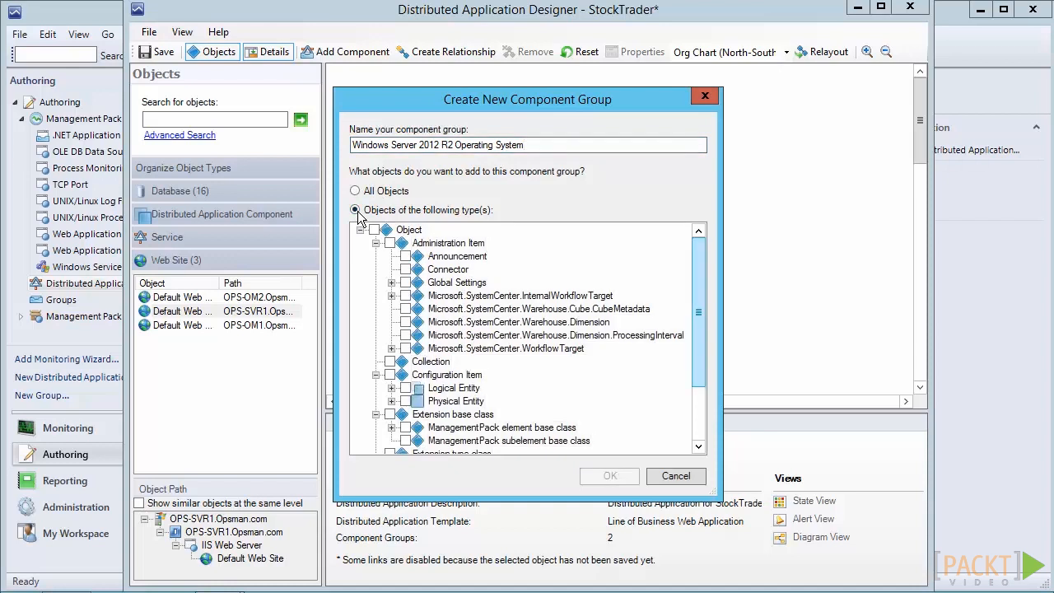
Include the Windows Server 2012 R2 Operating System type from the Windows Server 2012 Operating System branch and create the component group
scroll(357, 216, down, 3)
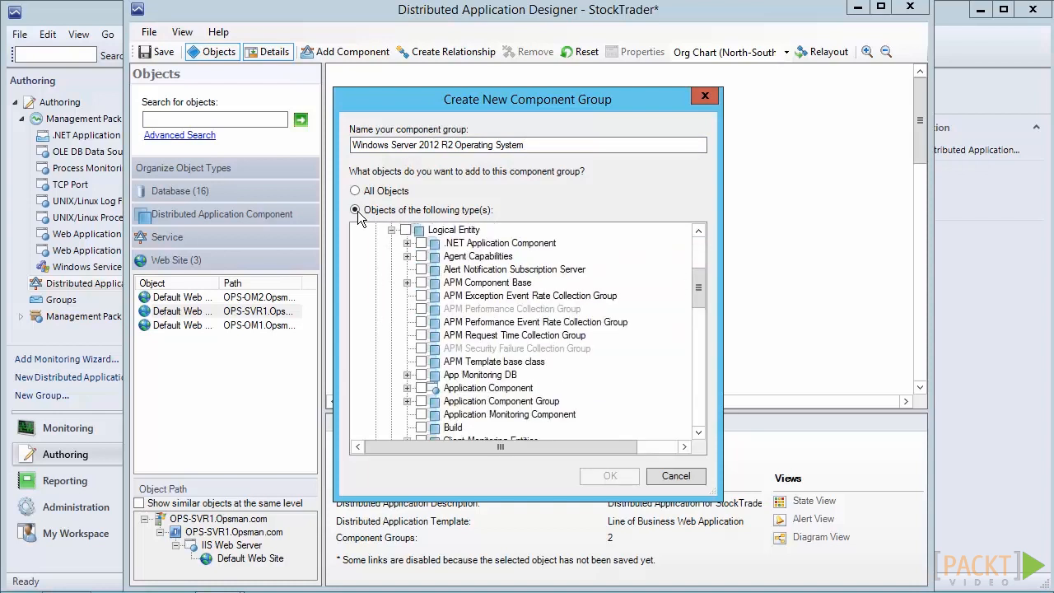
scroll(358, 216, down, 3)
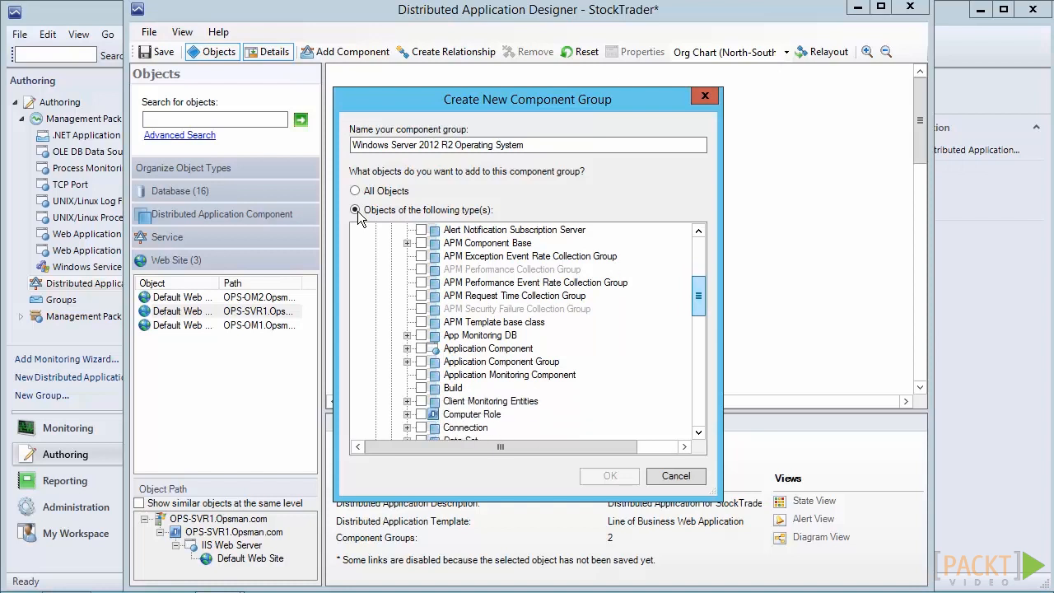
scroll(358, 216, down, 1)
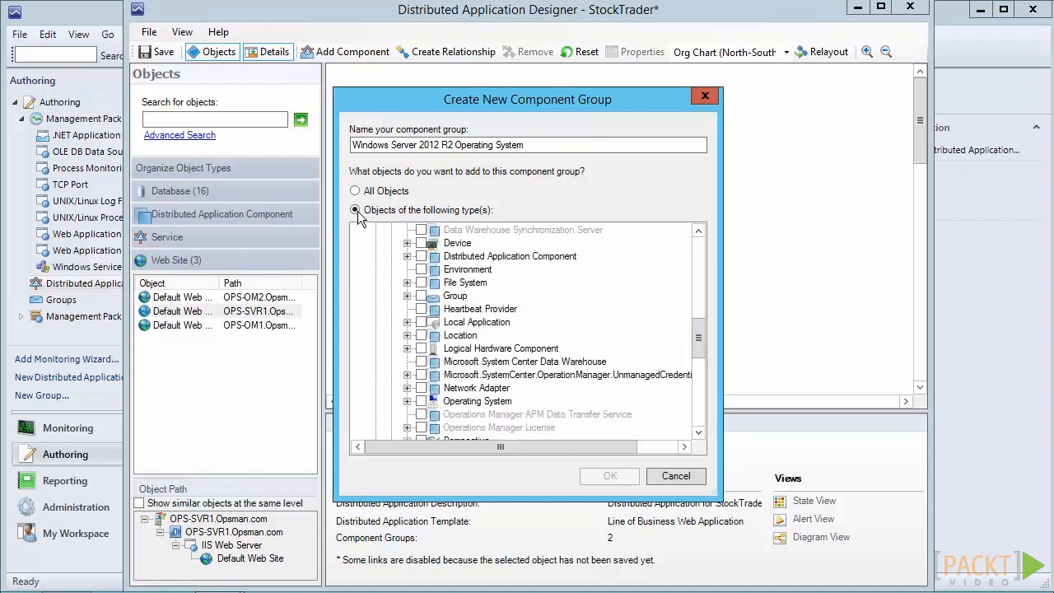
click(407, 401)
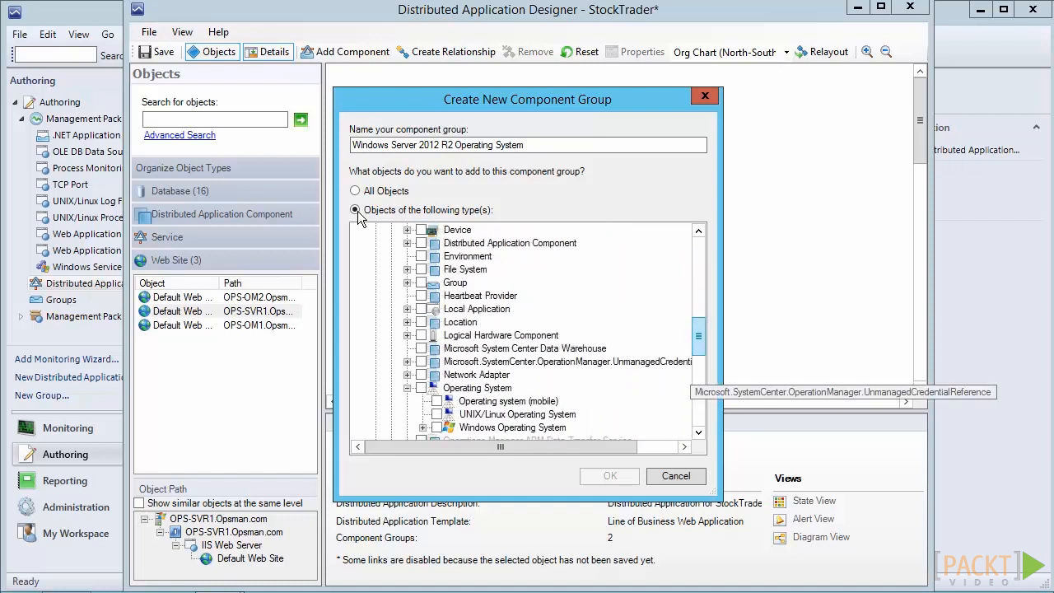
scroll(445, 379, down, 2)
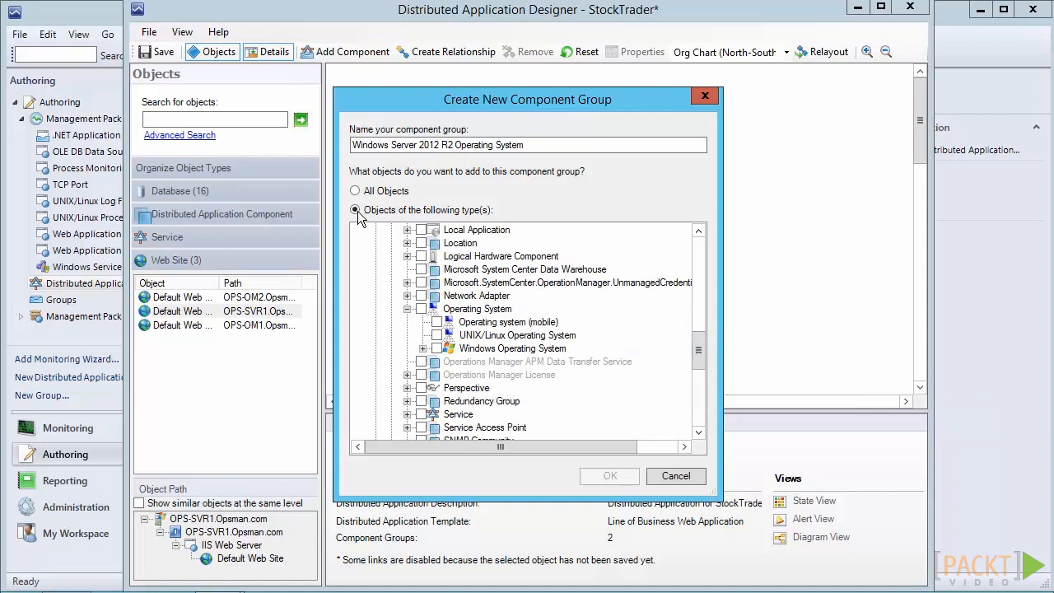
click(422, 348)
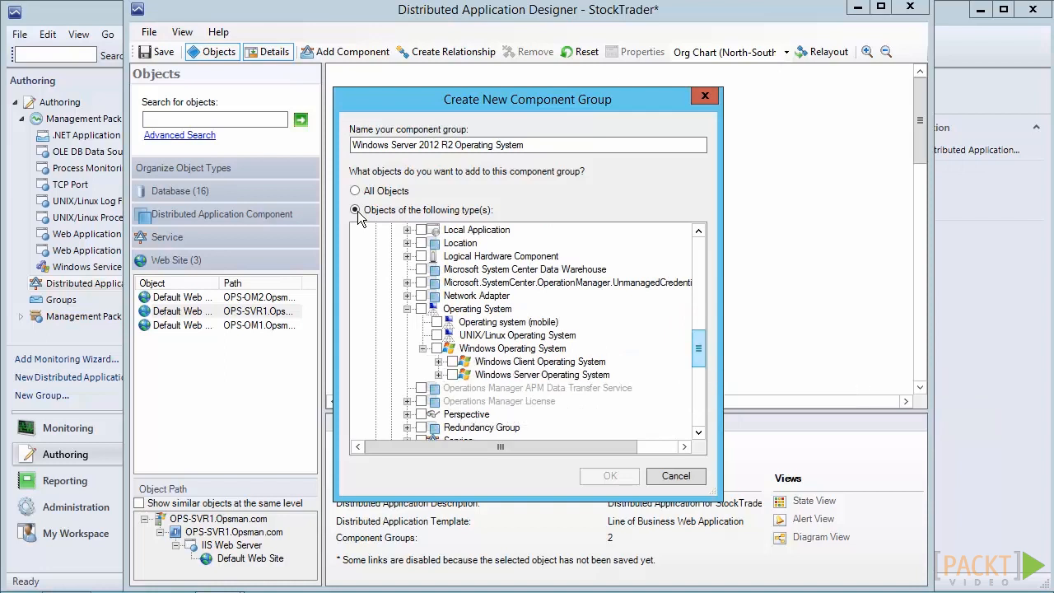
scroll(358, 216, down, 2)
key(Right)
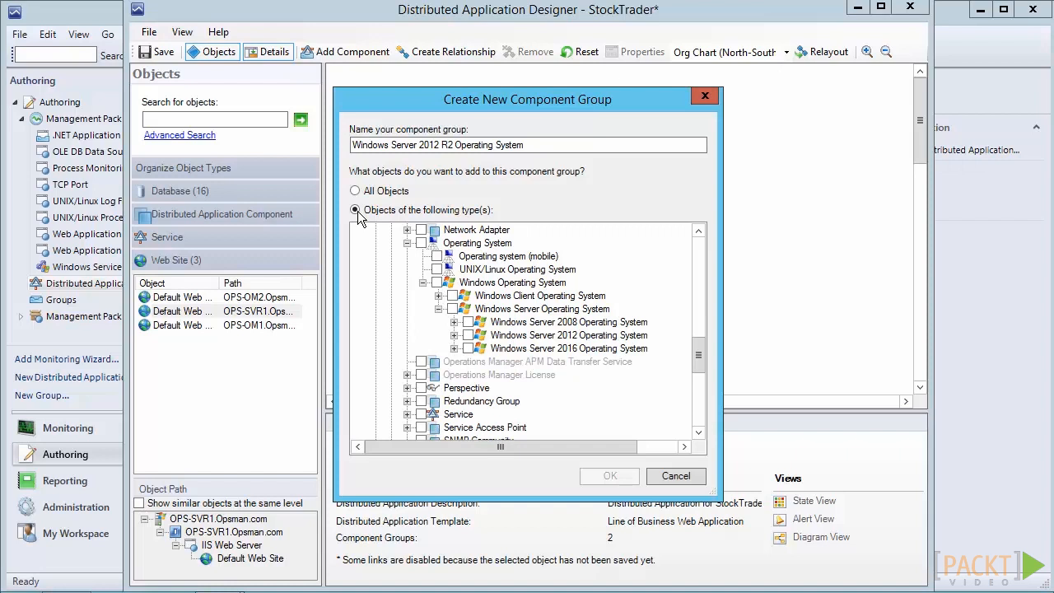
key(Right)
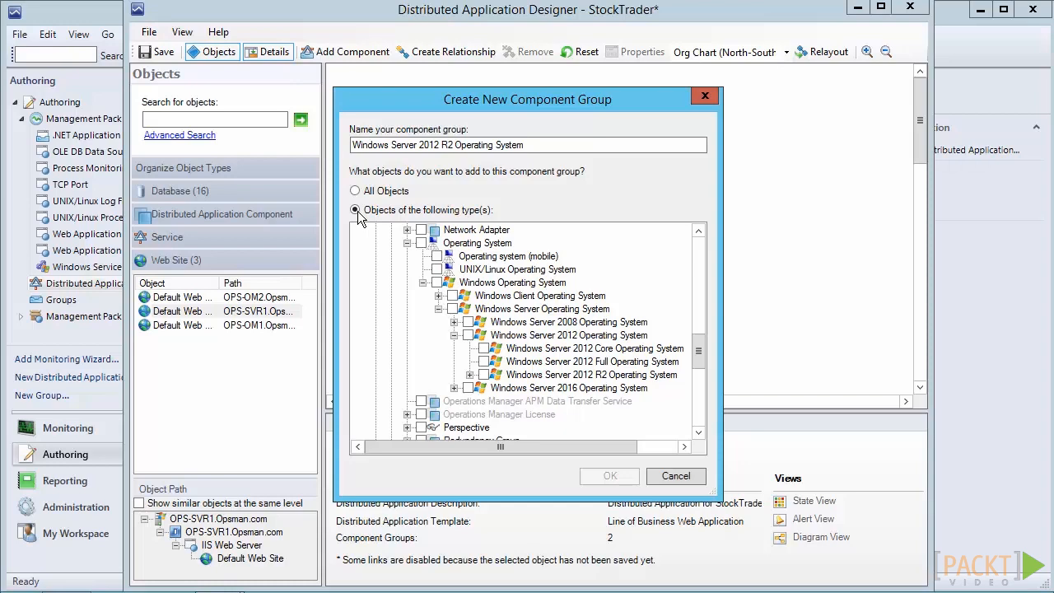
key(space)
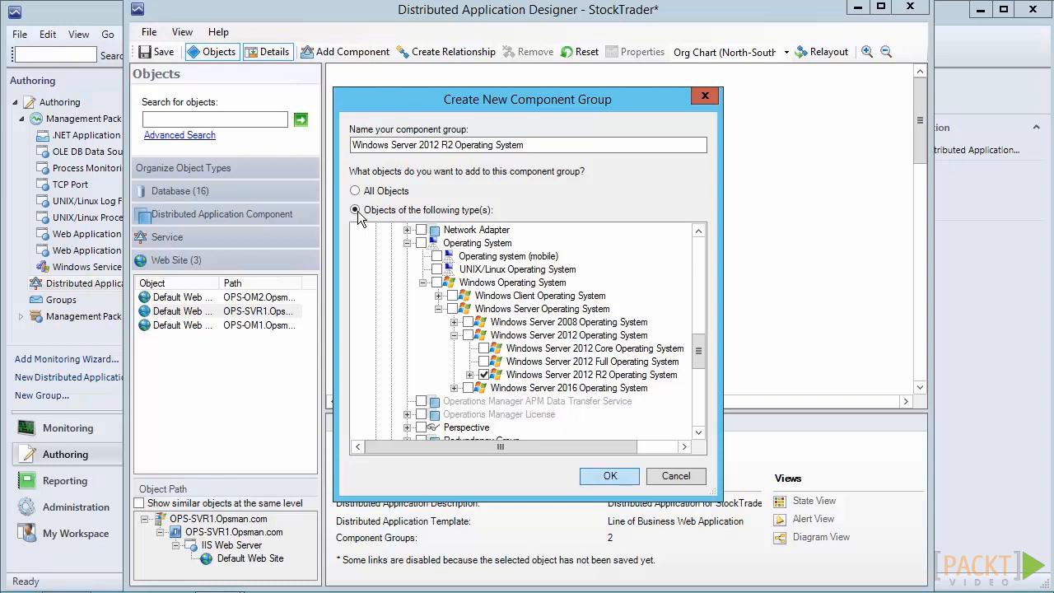
key(Return)
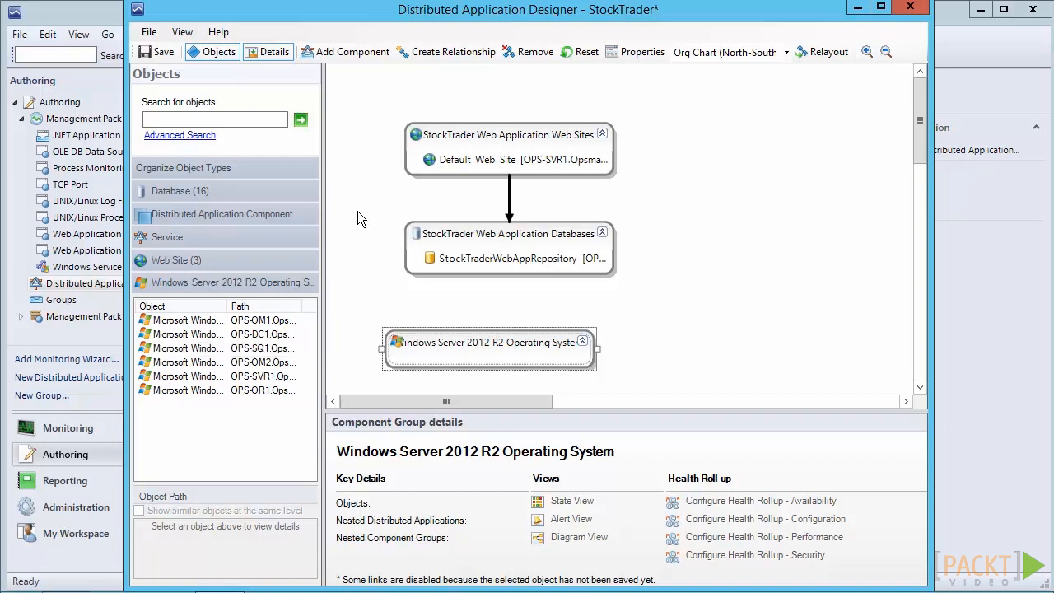
Add the OPS-SVR1 operating system object to the Windows Server 2012 R2 Operating System component group
click(215, 377)
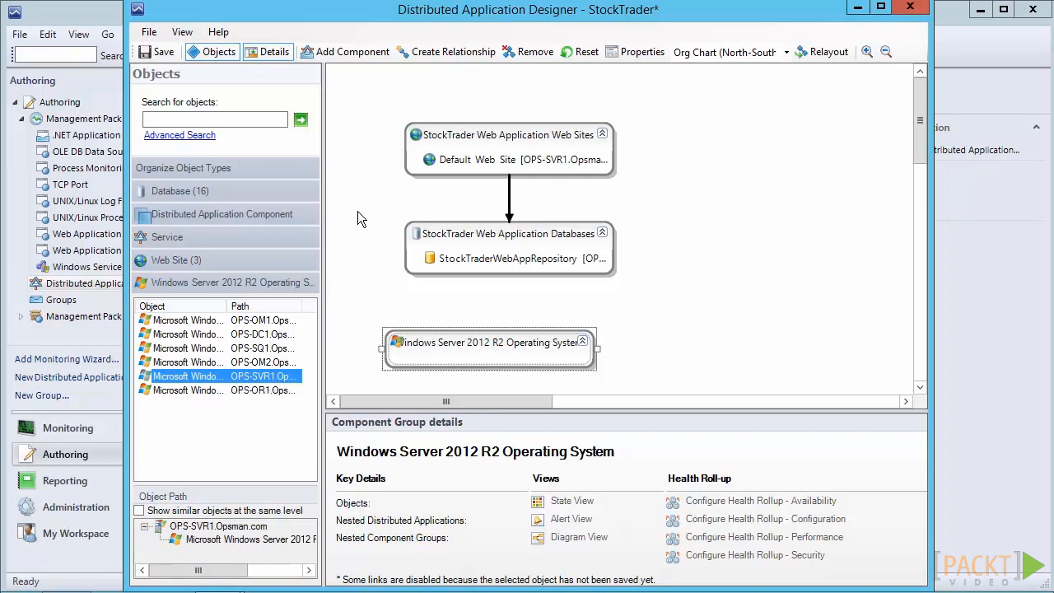
right_click(219, 378)
mouse_move(266, 387)
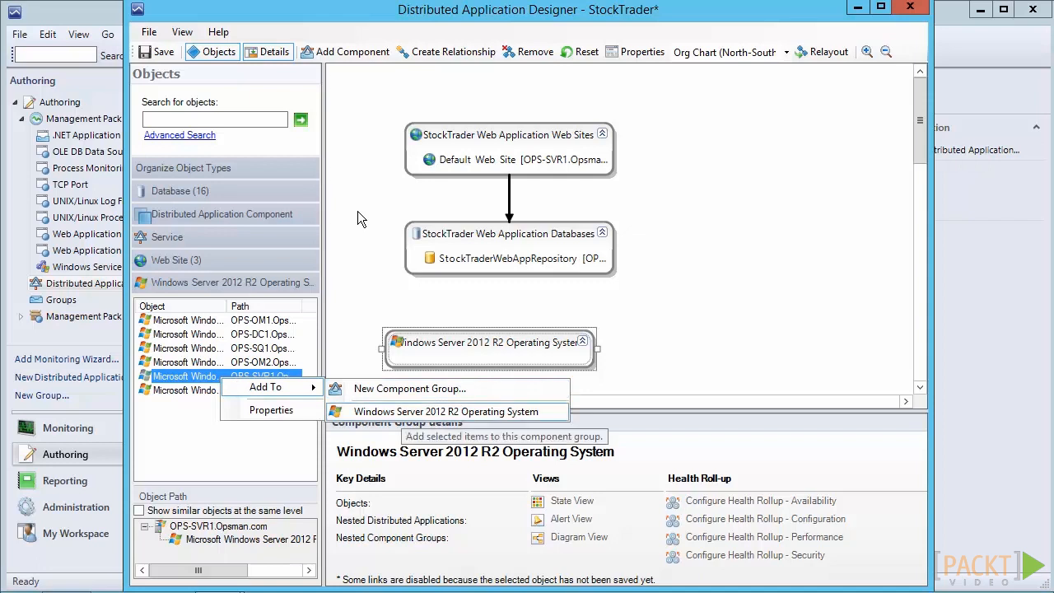
click(446, 411)
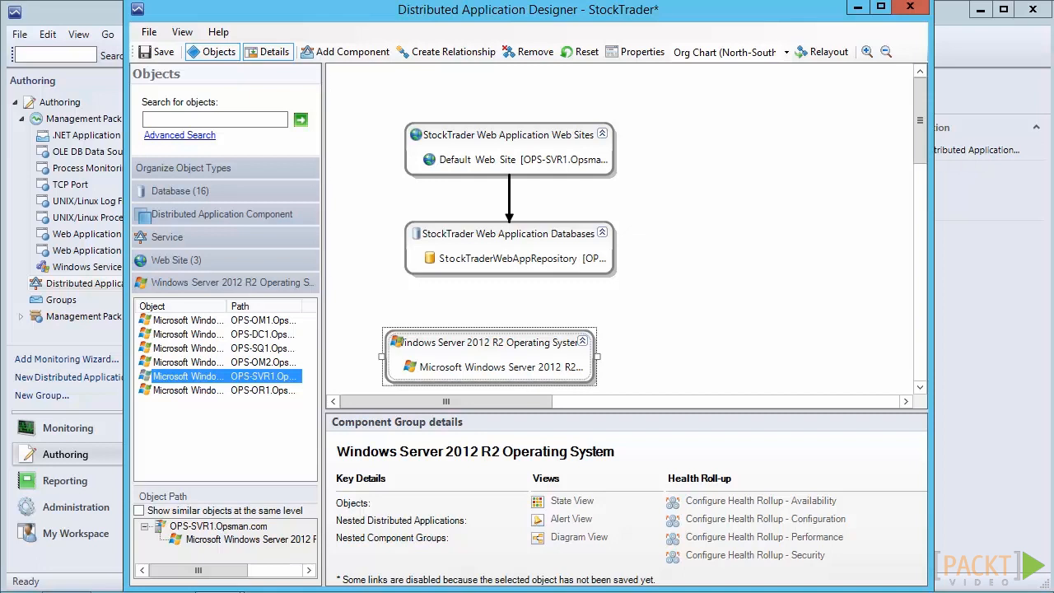
Create a component group named "IIS Server Role" limited to the IIS Server Role object type under Windows Computer Role
click(326, 52)
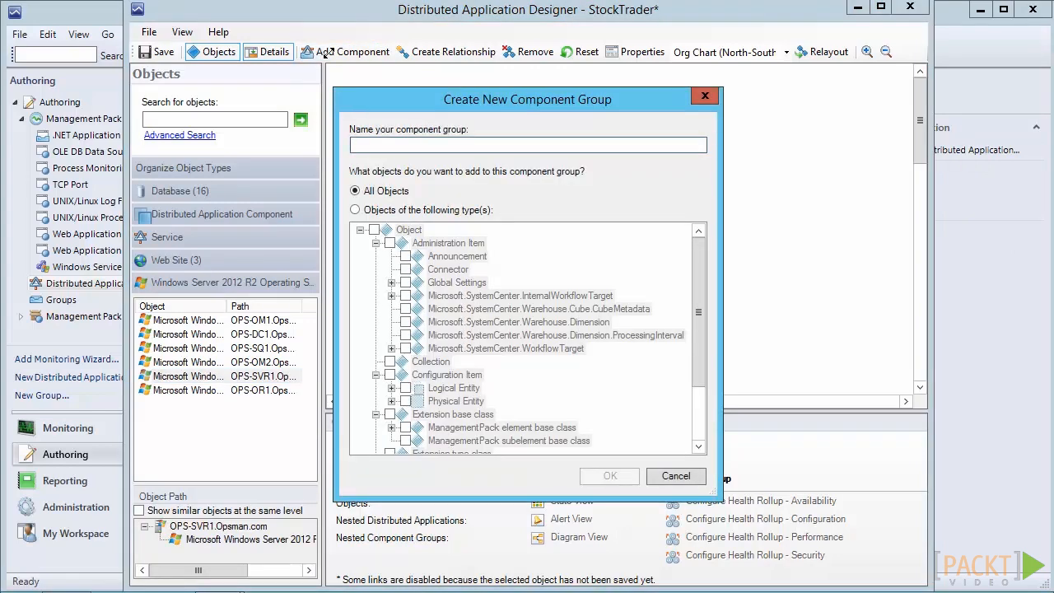
text(IIS Server Role)
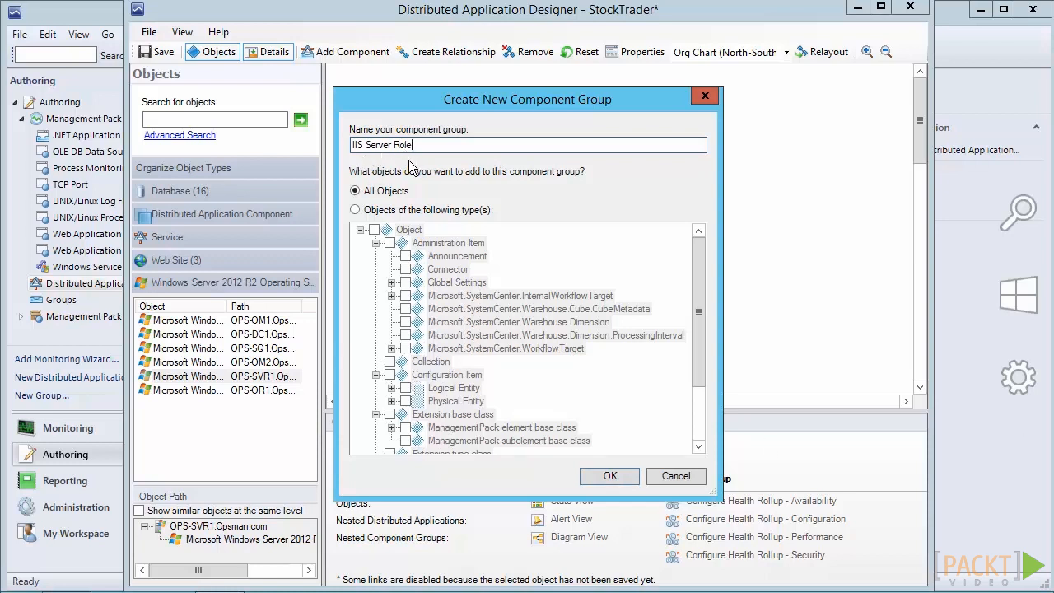
click(355, 211)
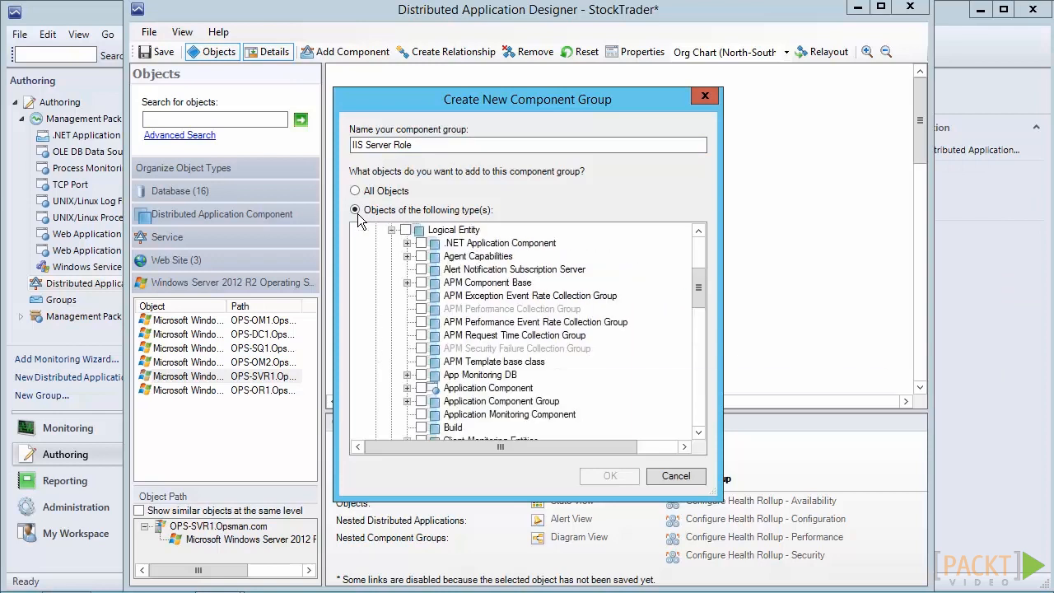
scroll(358, 215, down, 2)
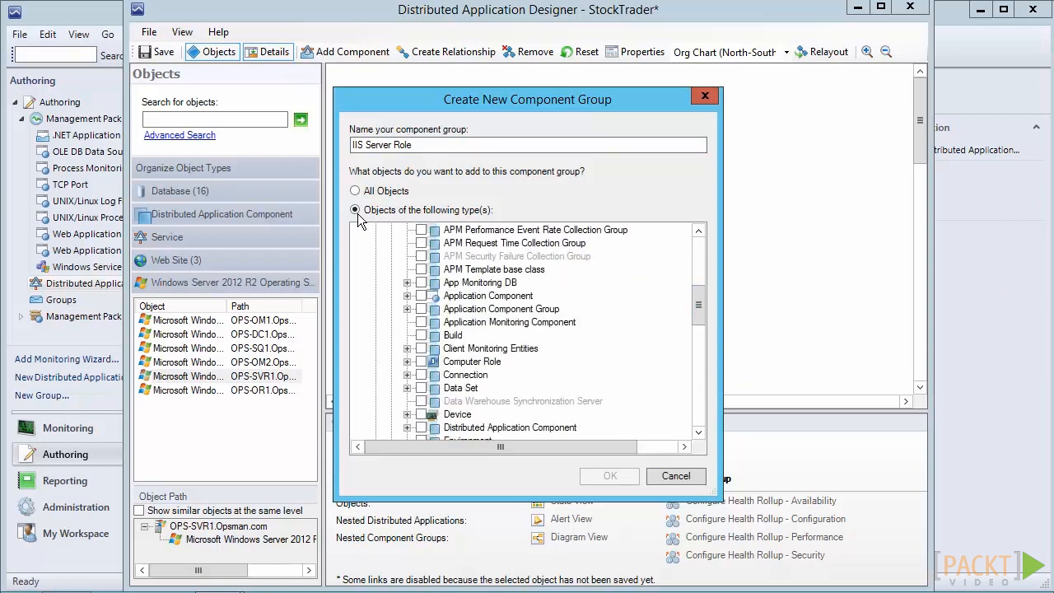
key(Right)
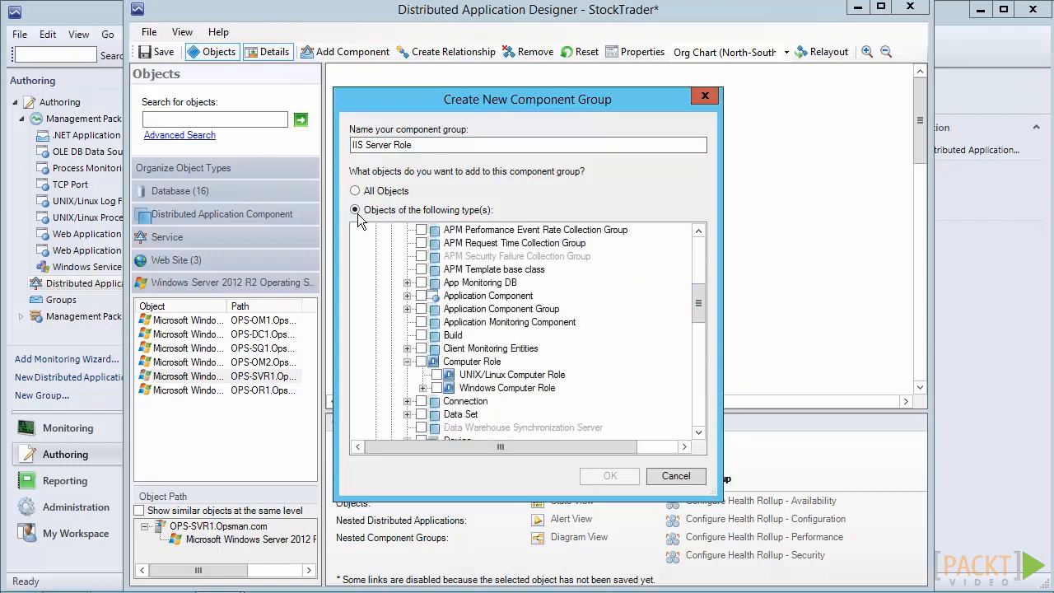
key(Right)
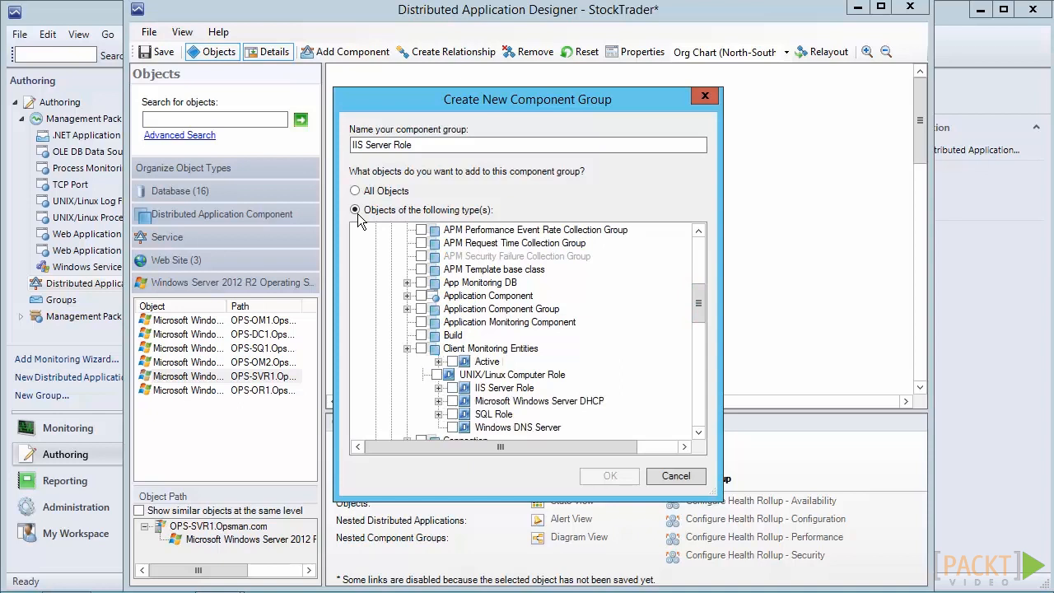
key(space)
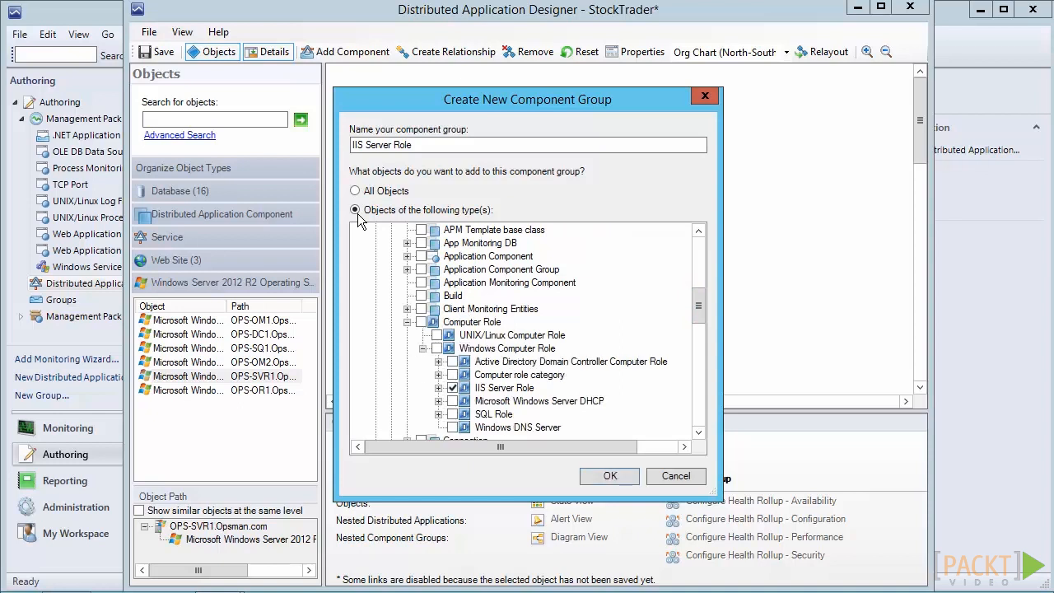
key(Return)
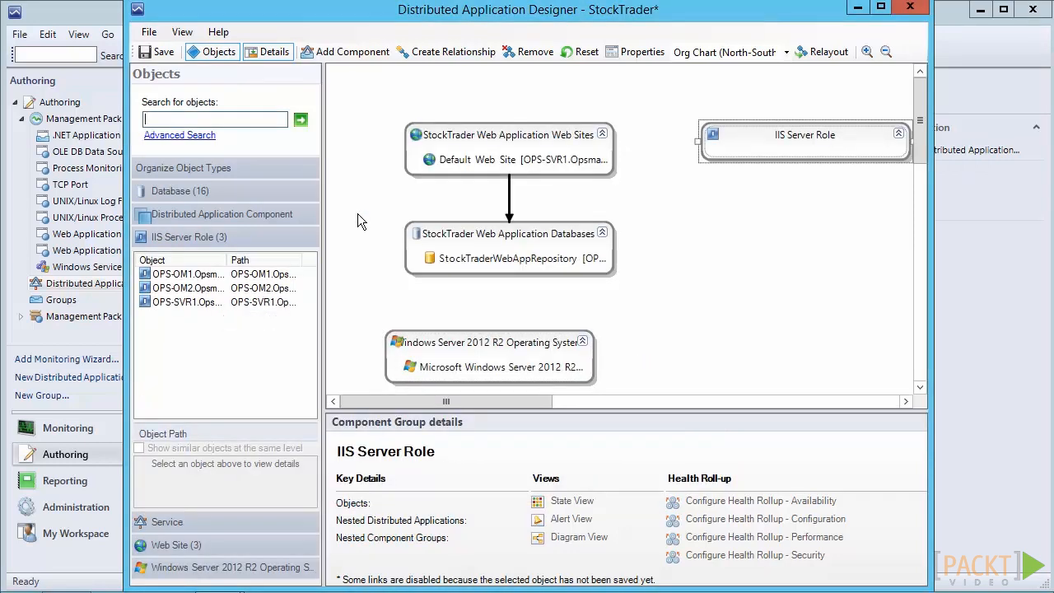
Add the OPS-SVR1 IIS server role object to the IIS Server Role component group
click(190, 302)
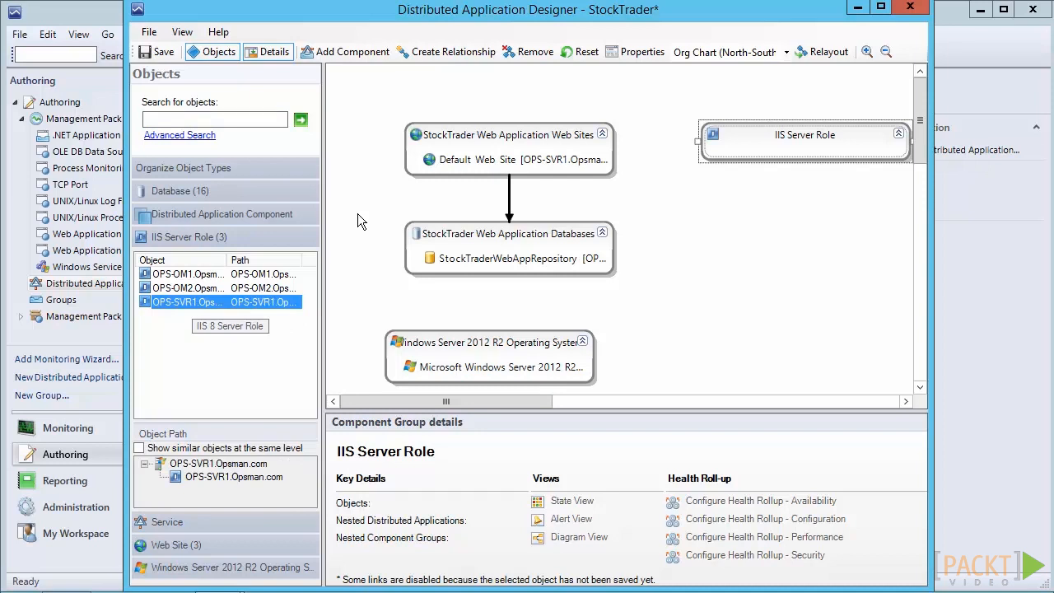
right_click(212, 303)
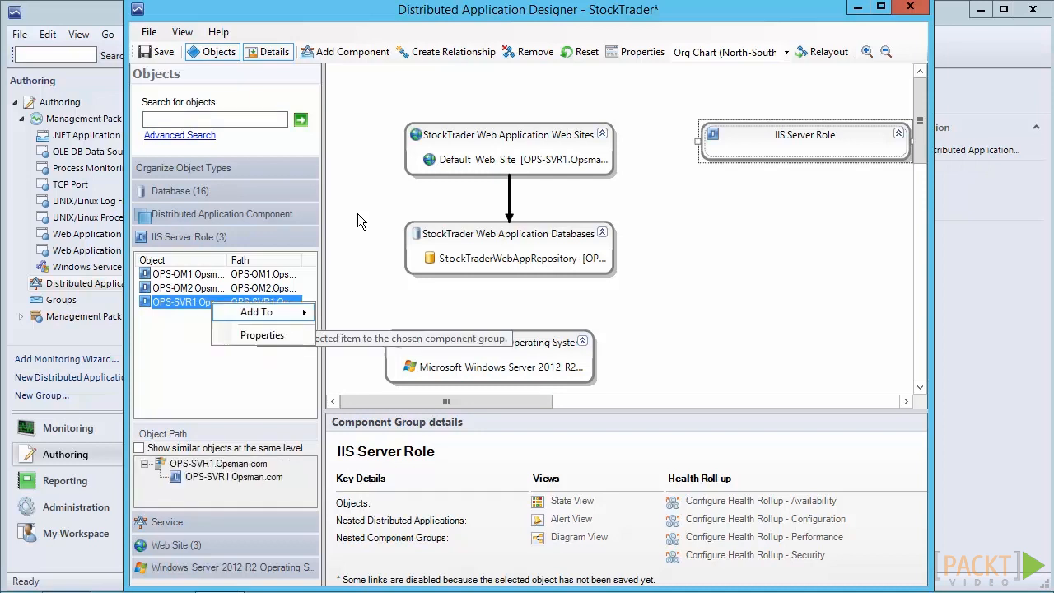
mouse_move(256, 312)
click(375, 336)
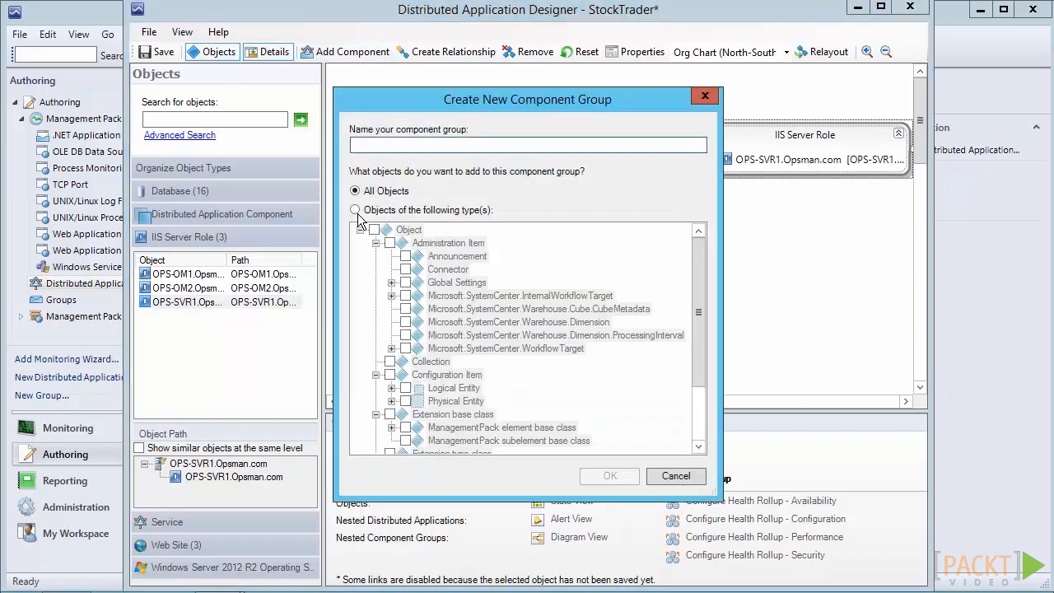
Create a component group named "SQL Server Role" limited to the SQL Role object type under Windows Computer Role
text(SQL Se)
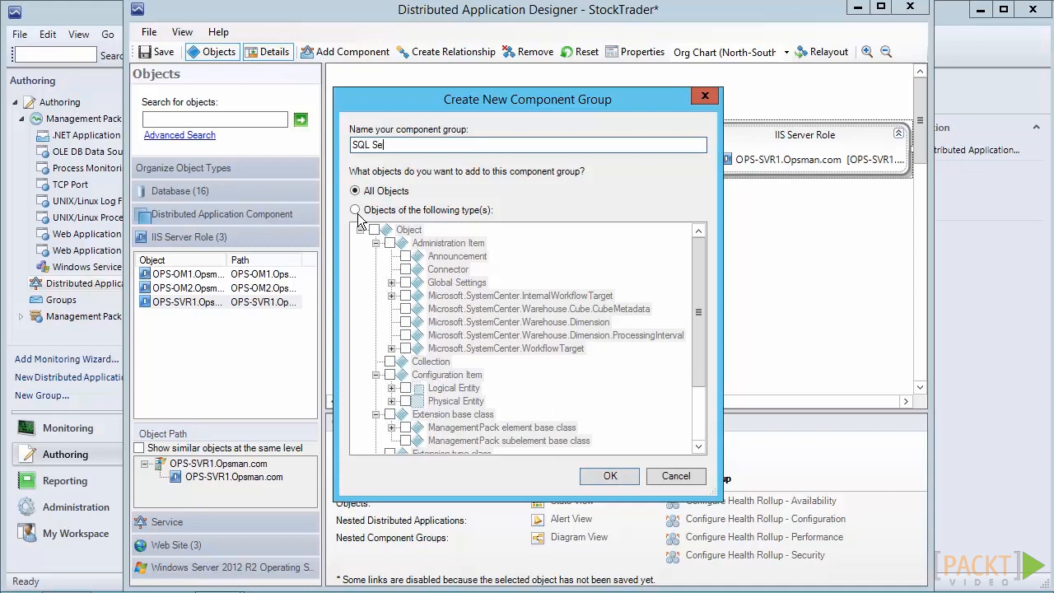
text(rver Role)
click(356, 211)
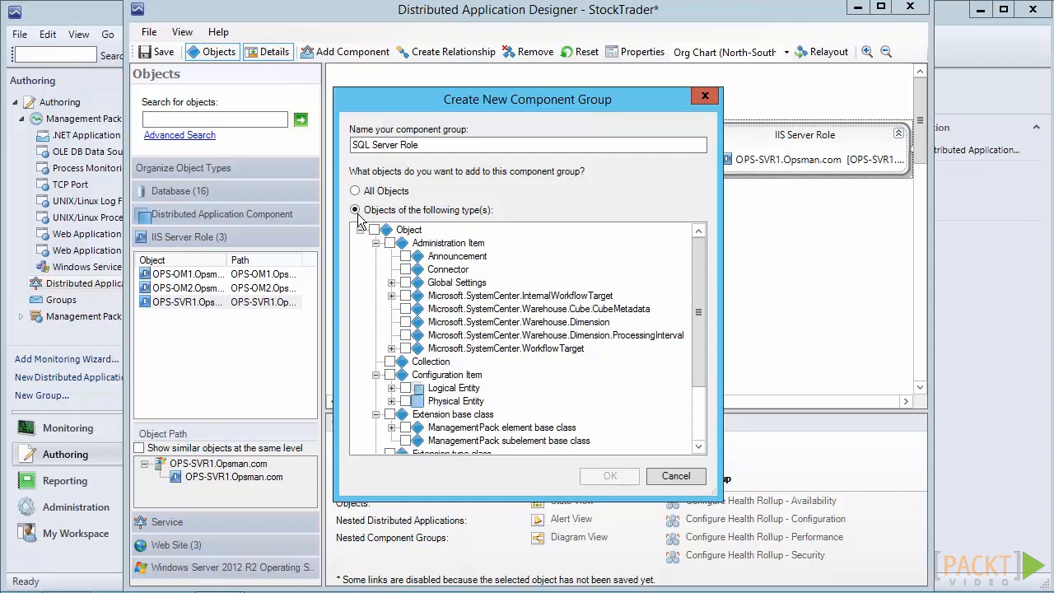
scroll(358, 219, down, 3)
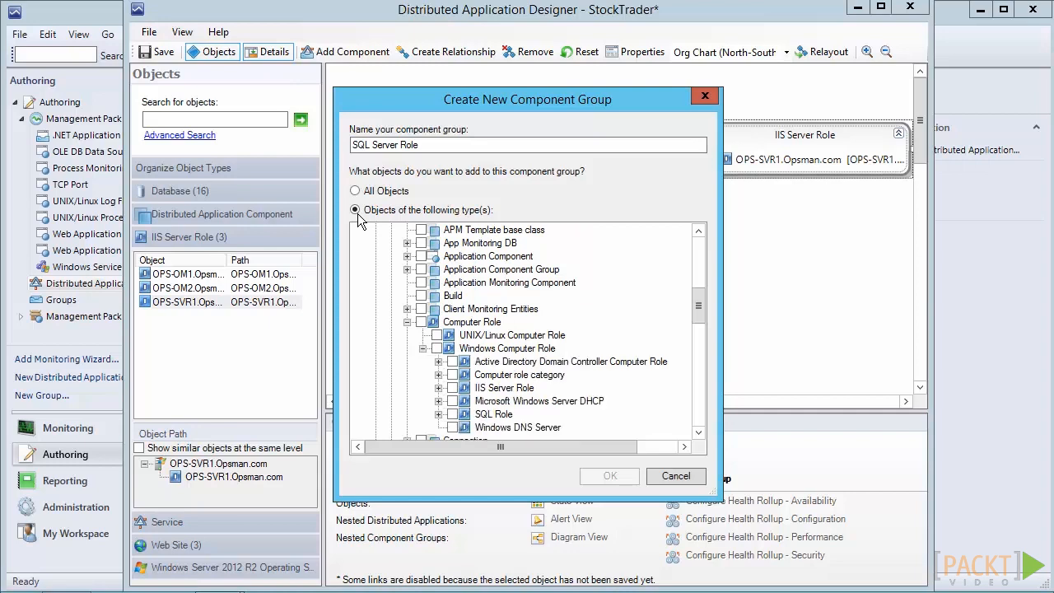
key(space)
key(Return)
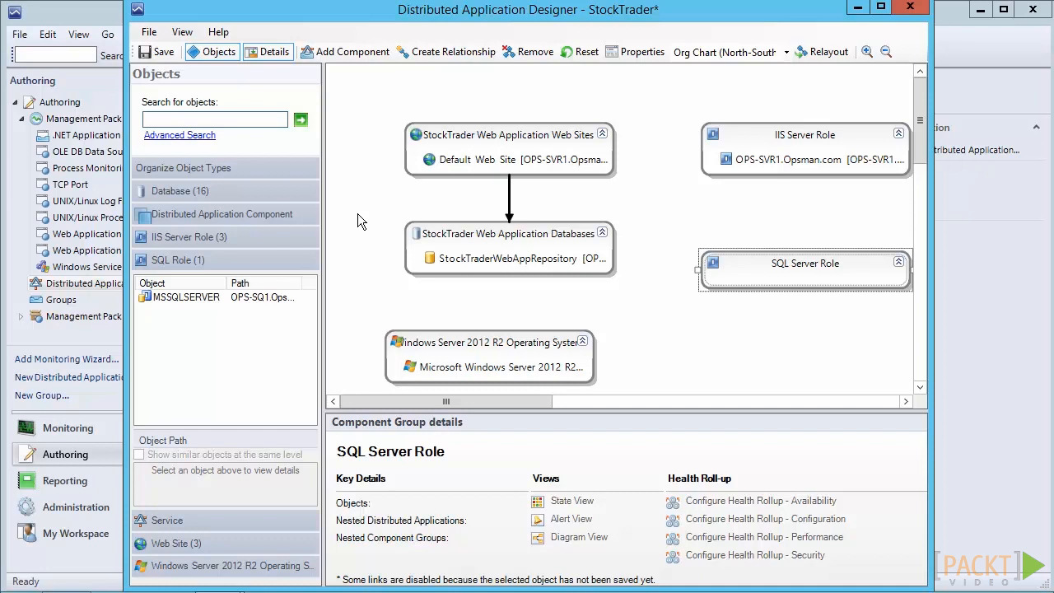
Add the MSSQLSERVER object on OPS-SQ1 to the SQL Server Role component group
click(205, 296)
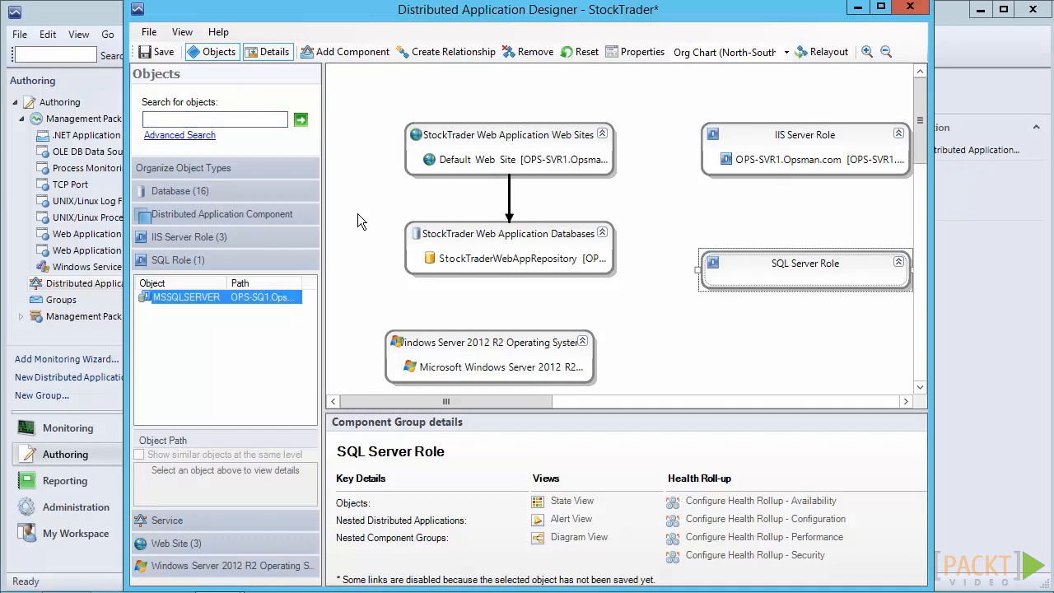
right_click(204, 296)
mouse_move(251, 305)
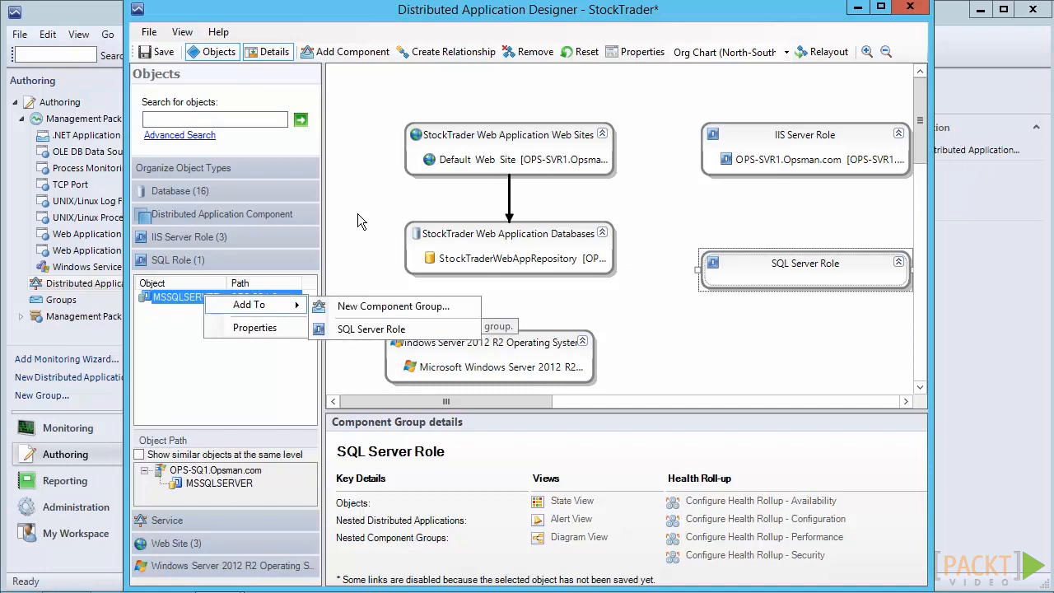
click(354, 328)
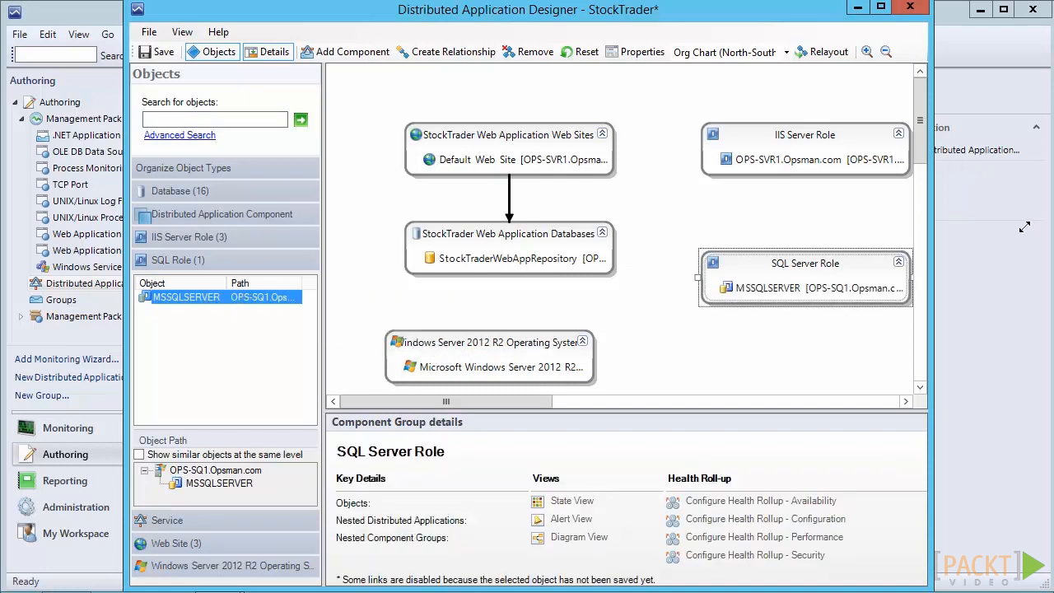
Create relationships from StockTrader Web Application Web Sites to IIS Server Role, and from IIS Server Role to Windows Server 2012 R2 Operating System
click(442, 52)
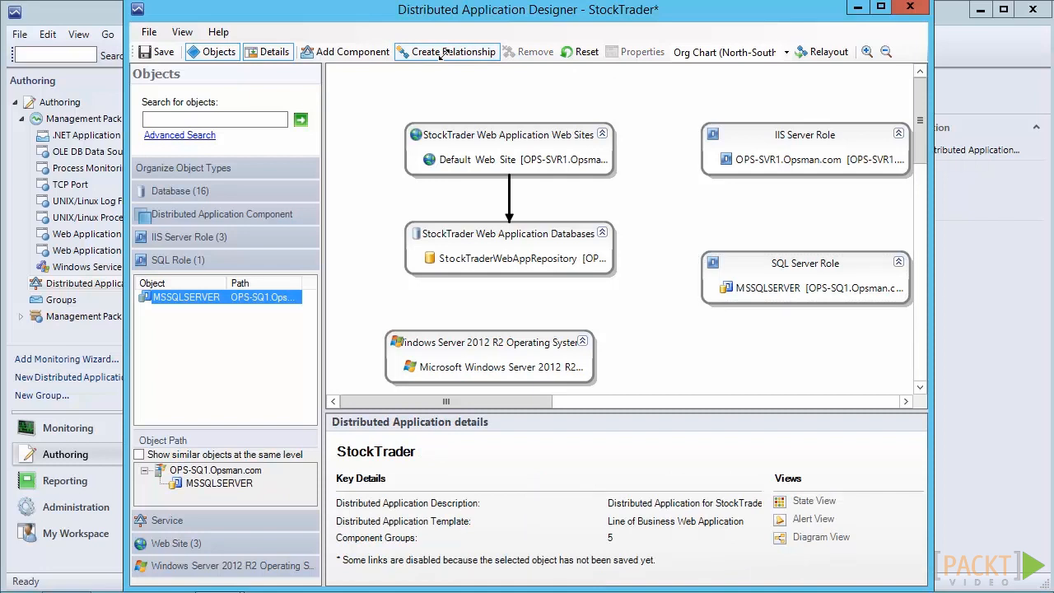
click(527, 136)
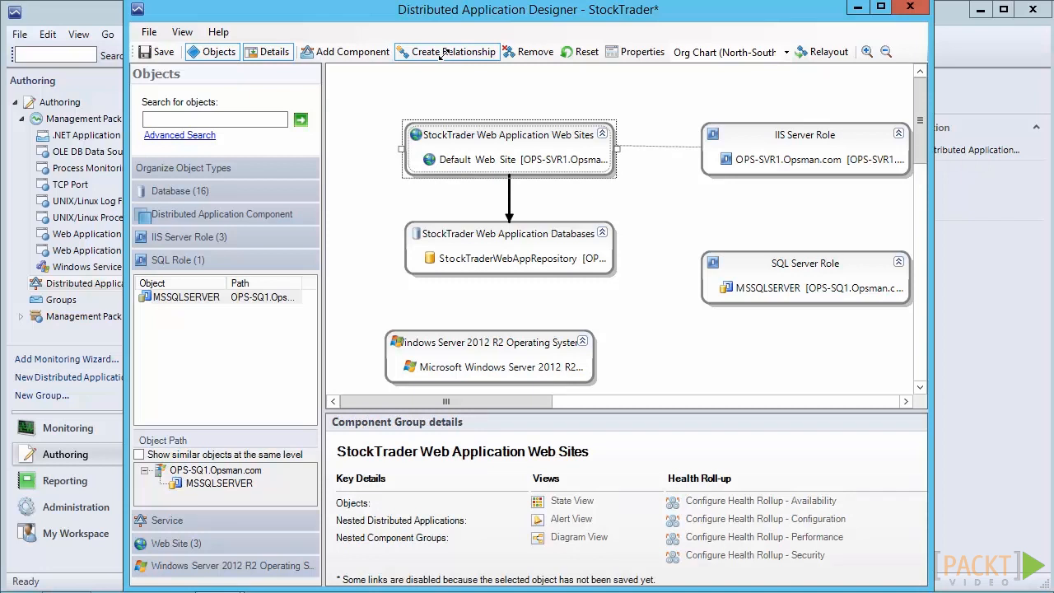
click(766, 148)
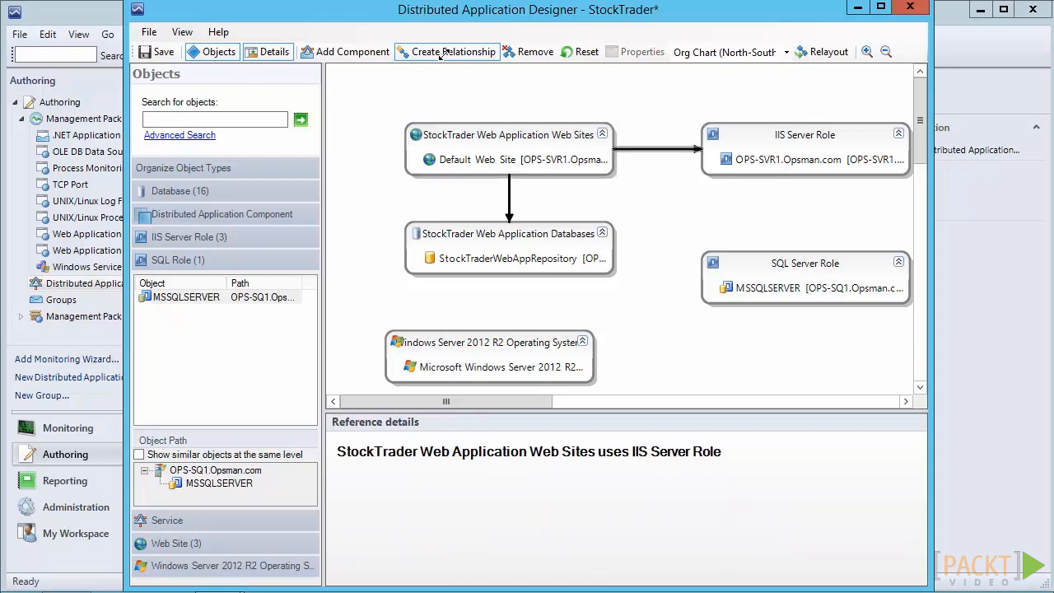
click(805, 136)
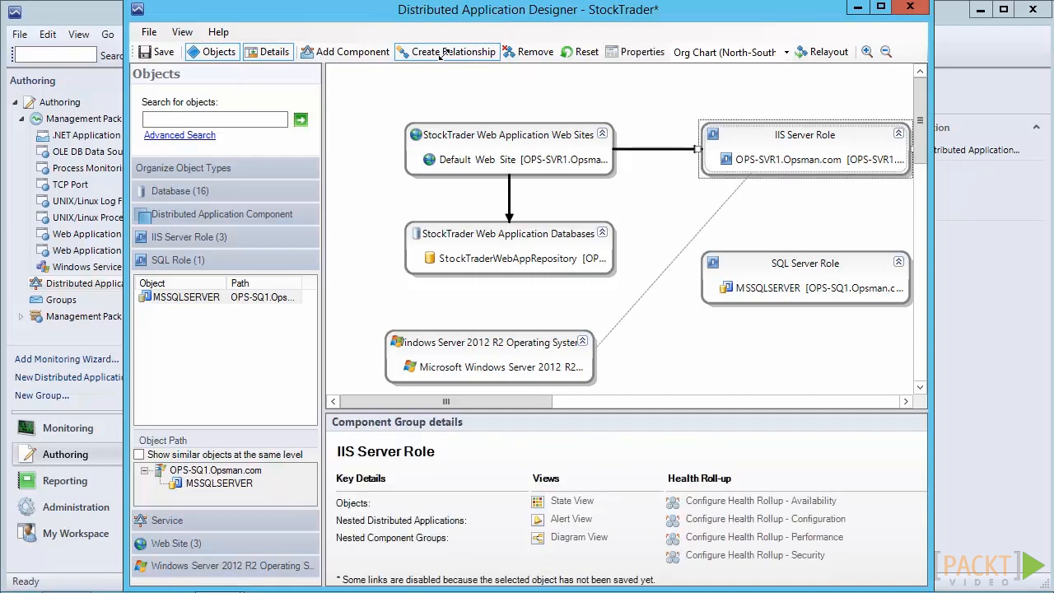
click(572, 360)
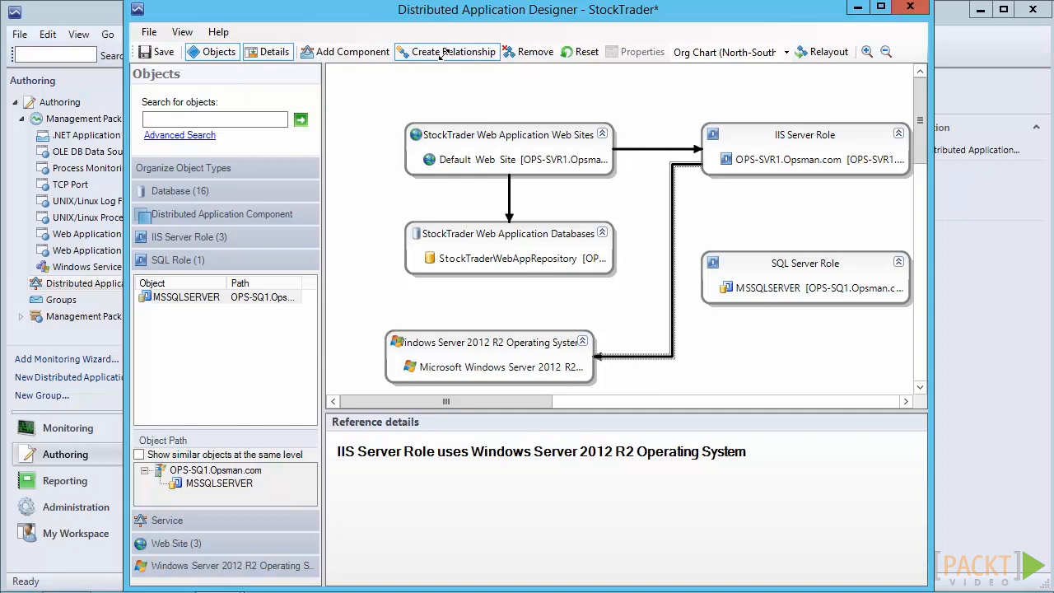
Create relationships from SQL Server Role to Windows Server 2012 R2 Operating System, and from StockTrader Web Application Databases to SQL Server Role
mouse_move(766, 294)
mouse_down()
mouse_move(754, 345)
mouse_move(701, 391)
mouse_move(633, 363)
mouse_move(598, 287)
mouse_move(569, 284)
mouse_up()
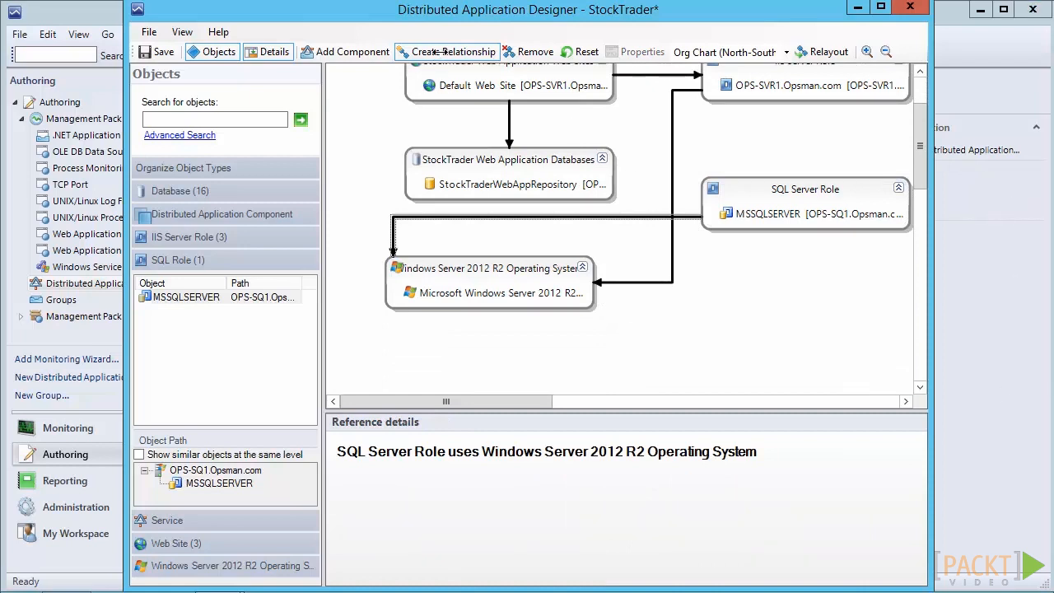
click(445, 51)
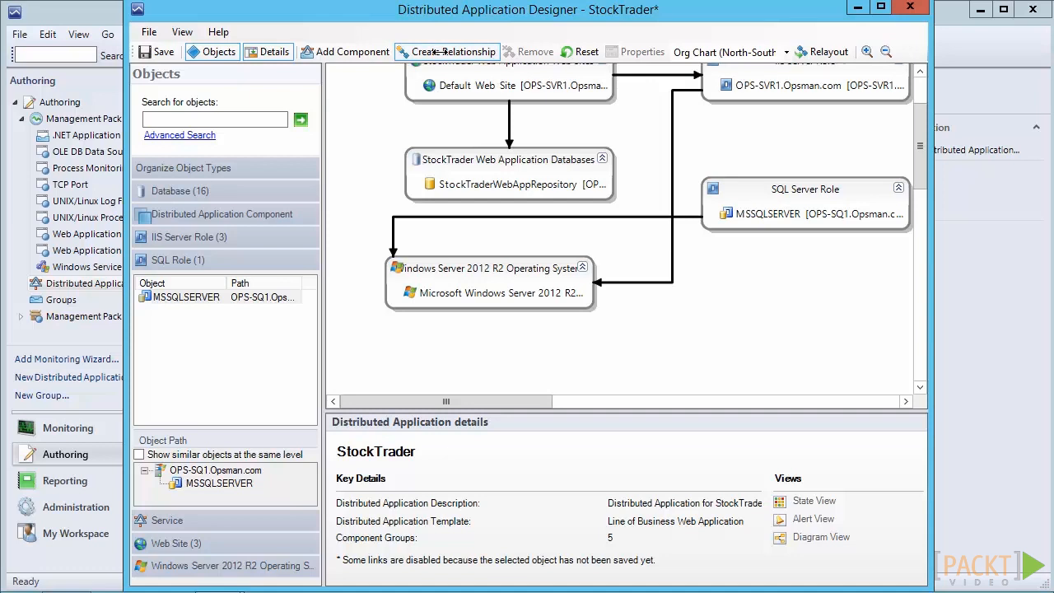
drag(527, 165, 705, 188)
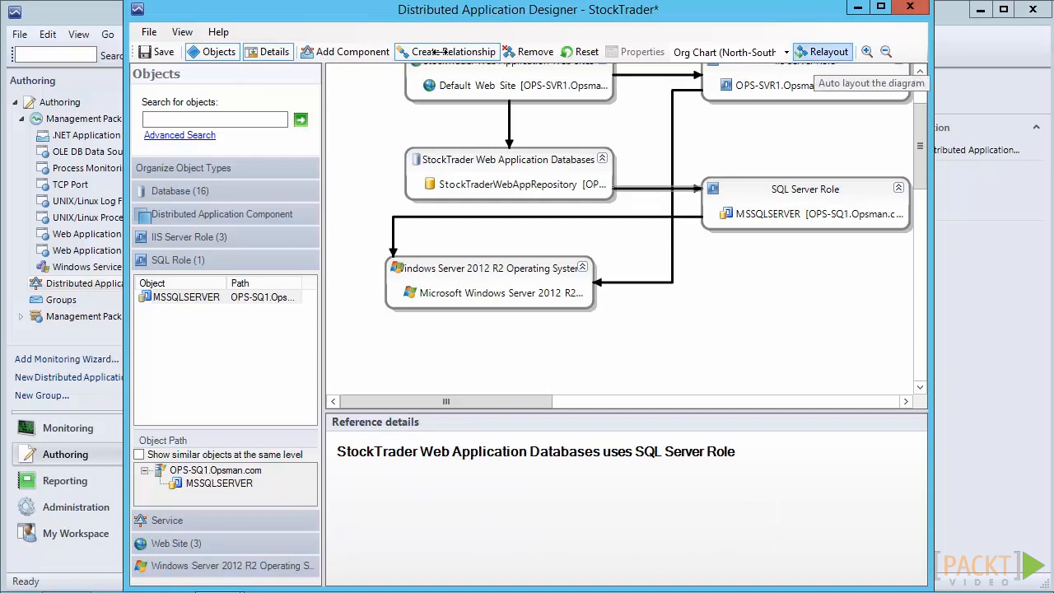
Automatically rearrange the component group diagram and save the StockTrader distributed application
click(819, 52)
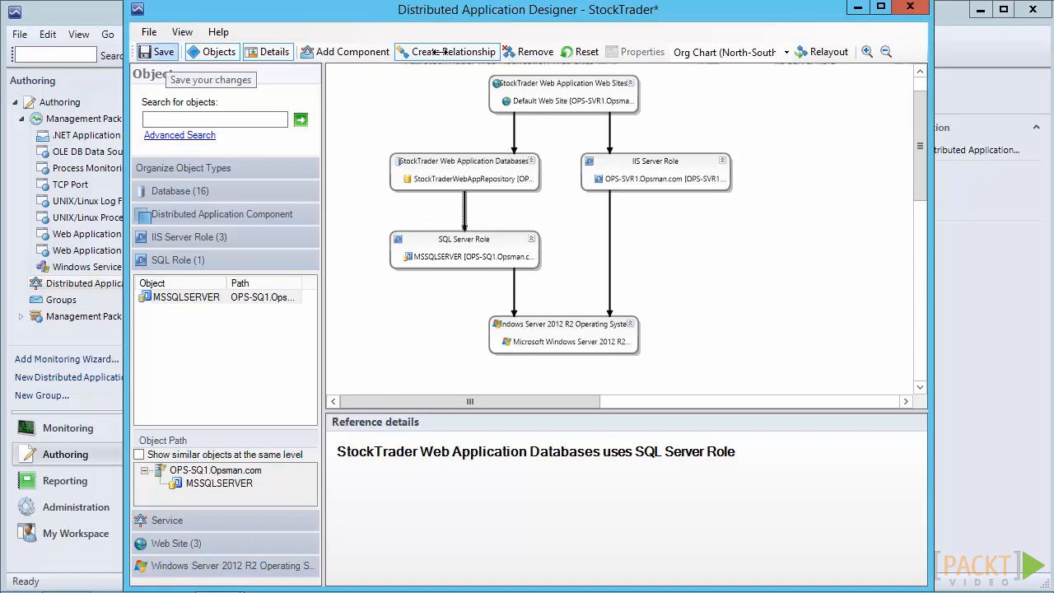
click(158, 52)
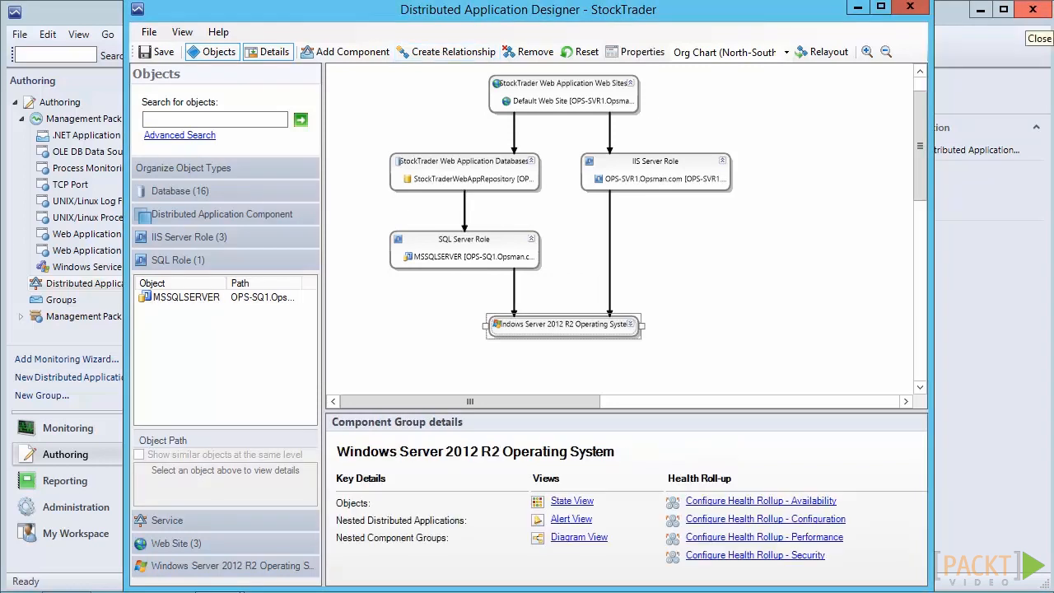
Collapse the IIS Server Role group and examine the Rollup Algorithm override options for the operating system group's availability health roll-up, discarding the override
click(722, 161)
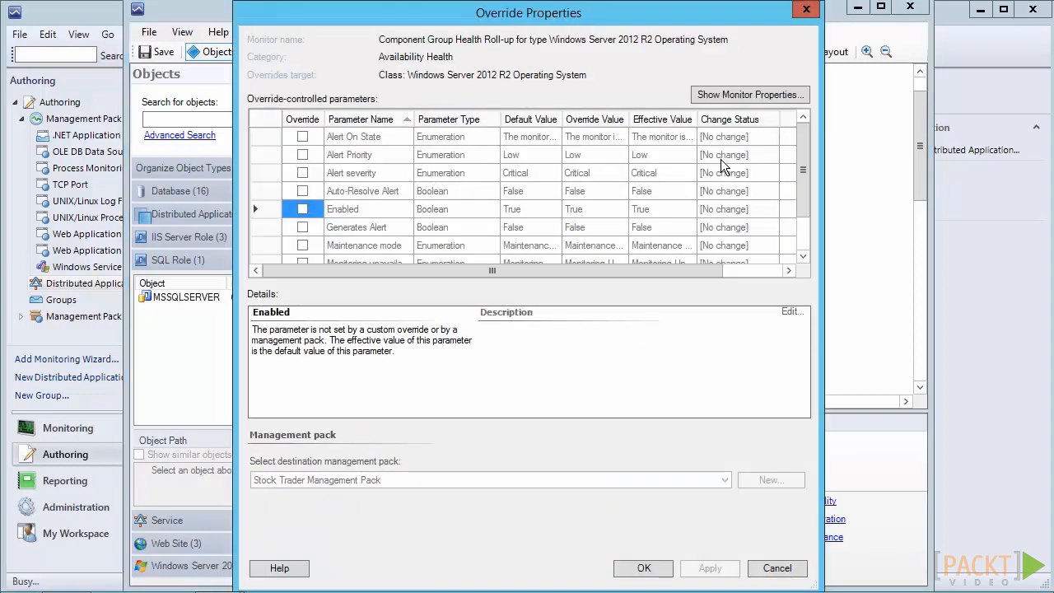
scroll(721, 165, down, 1)
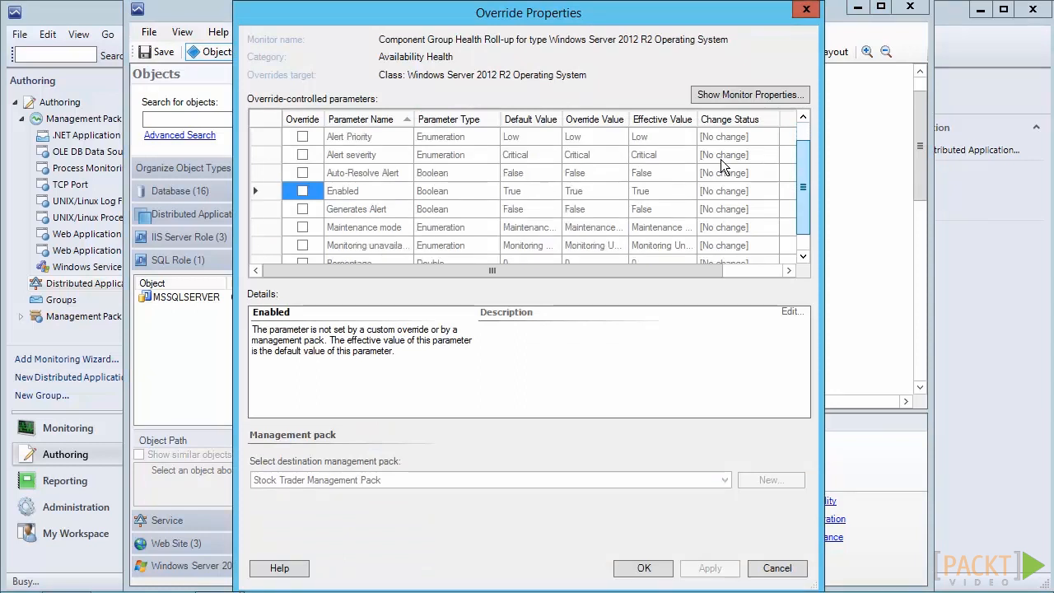
scroll(721, 165, down, 2)
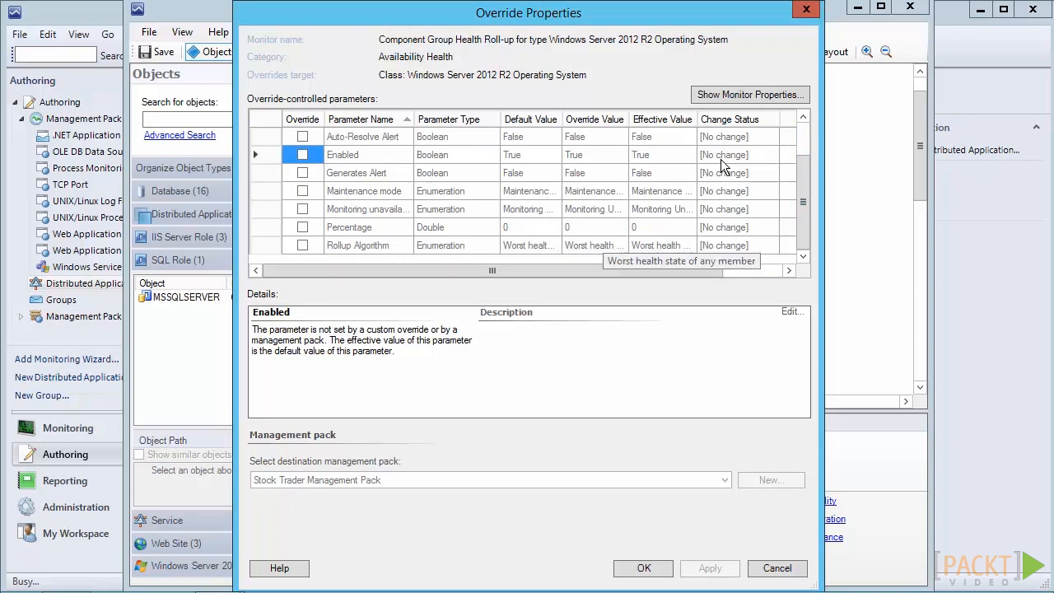
click(302, 245)
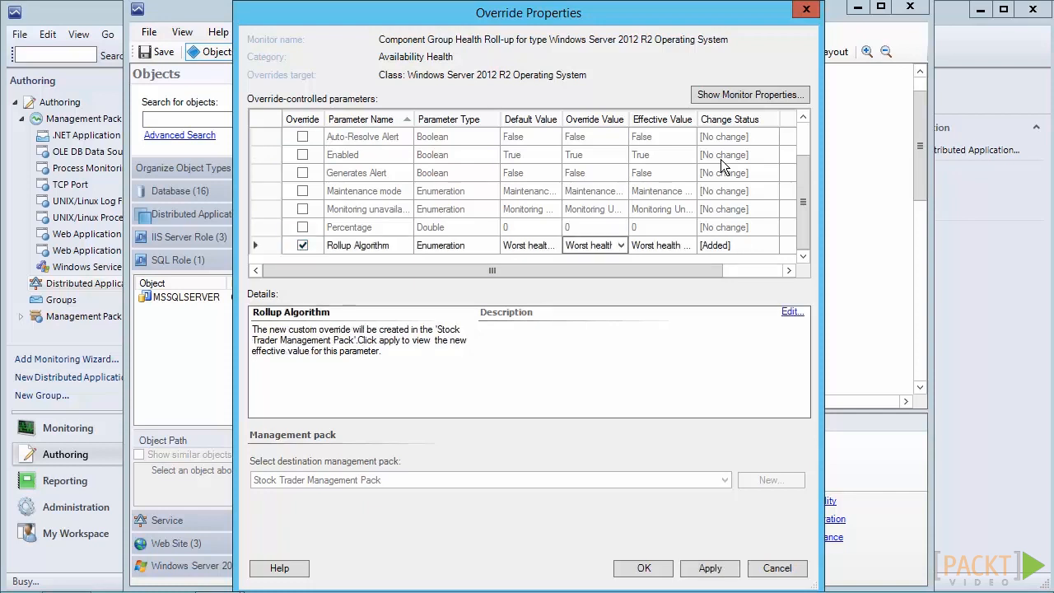
click(621, 245)
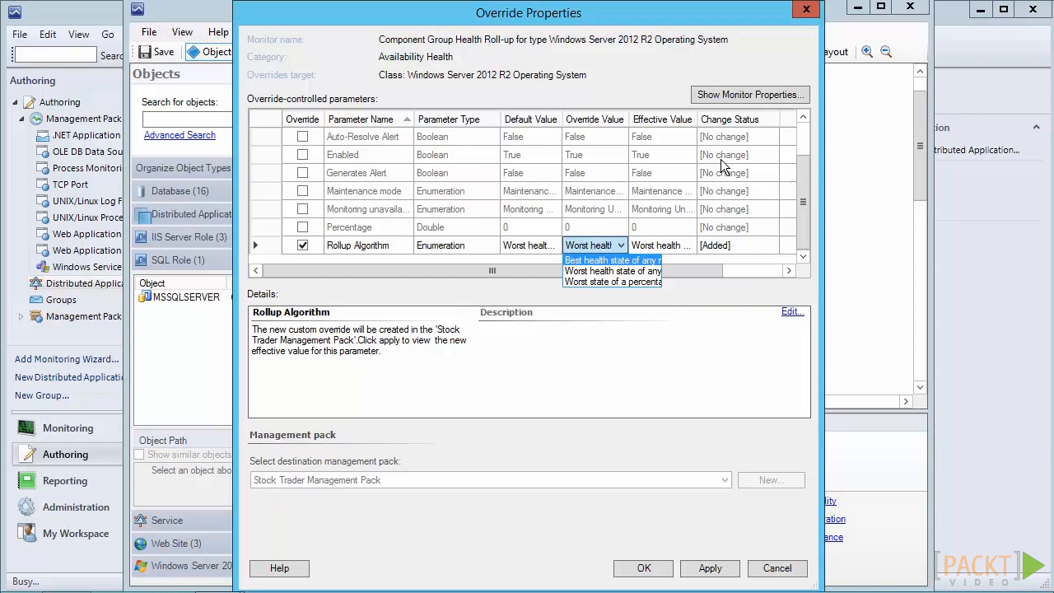
key(Escape)
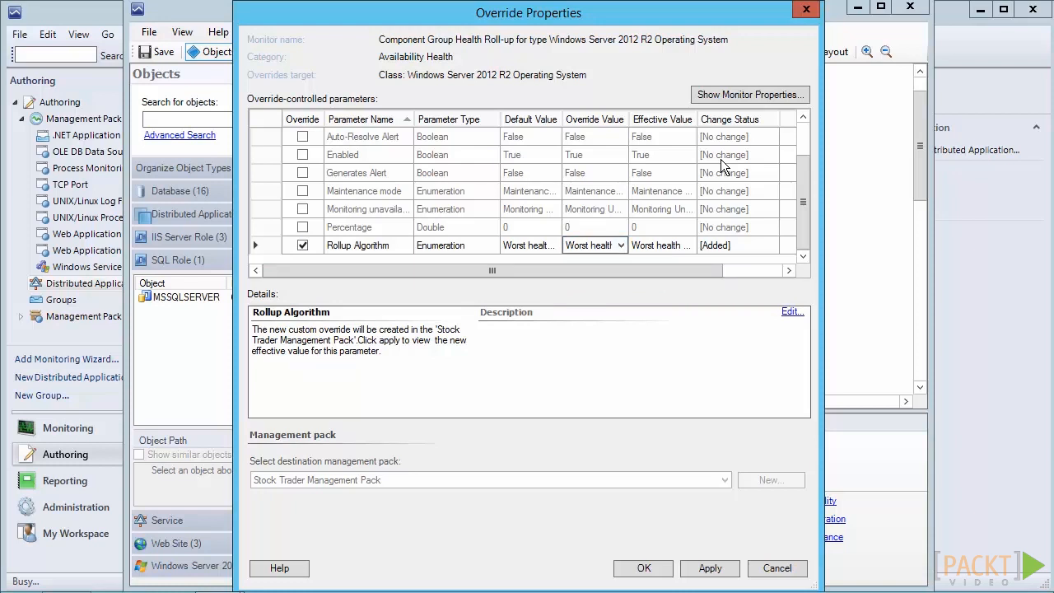
key(Home)
key(space)
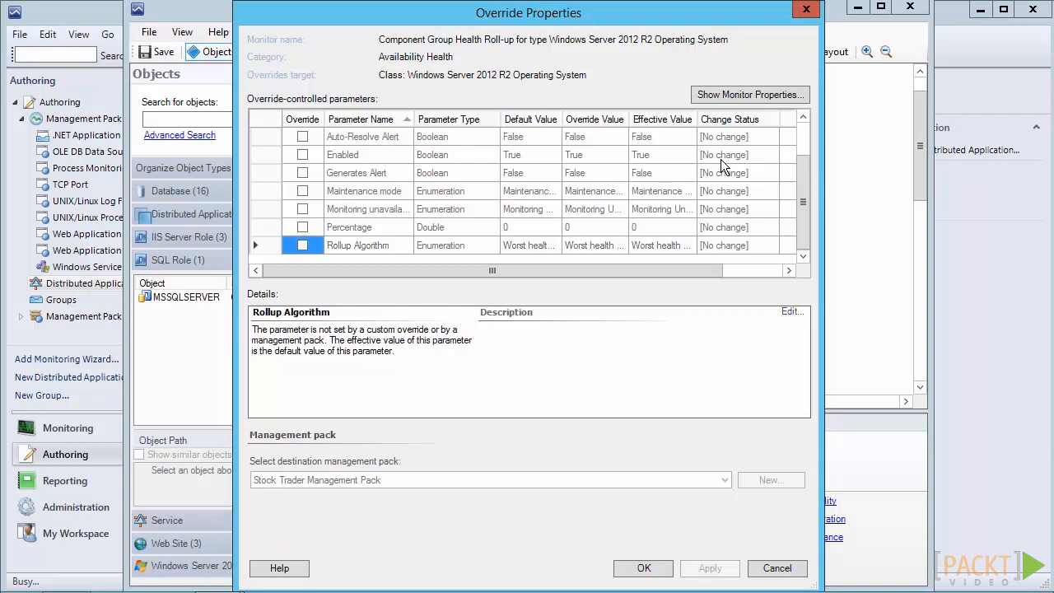
key(Escape)
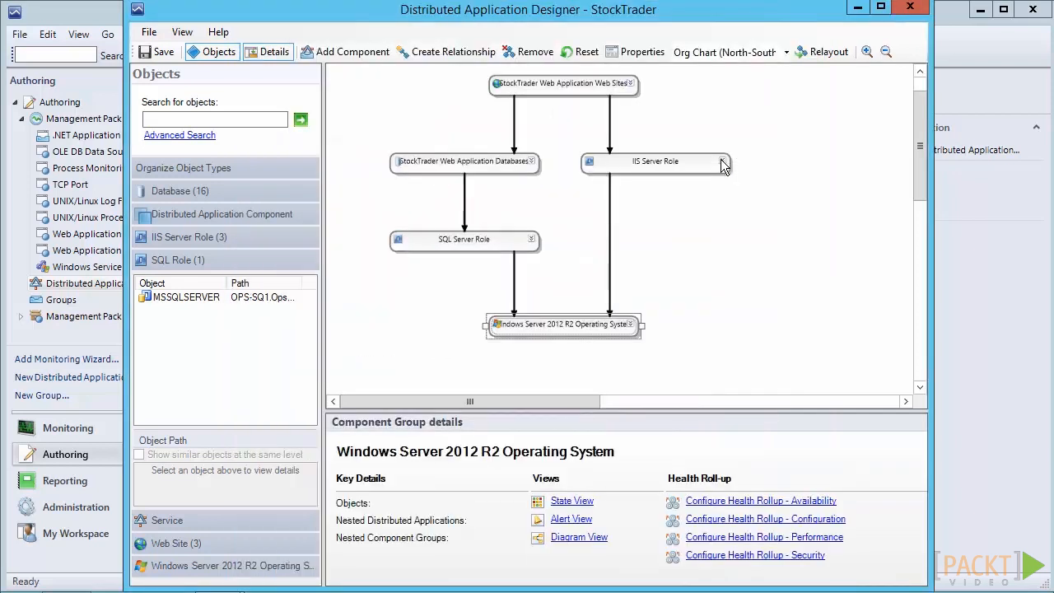